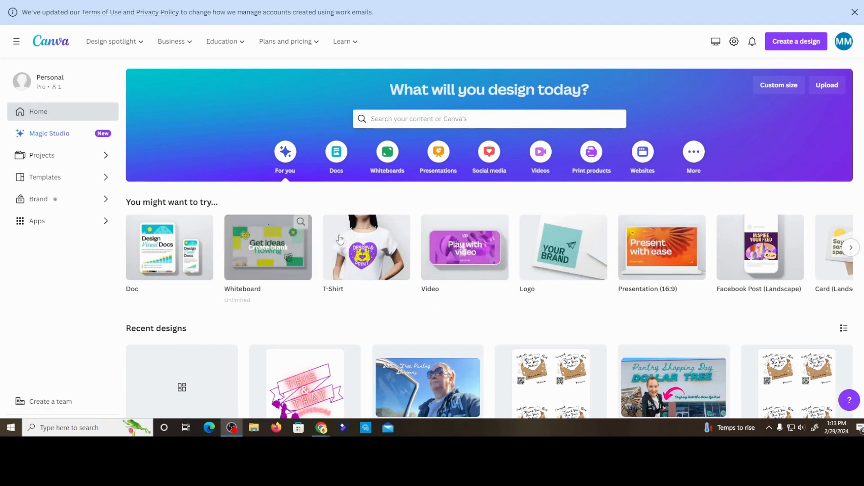
# - Create a new blank T-Shirt design and browse the suggested T-shirt templates
pyautogui.click(365, 255)
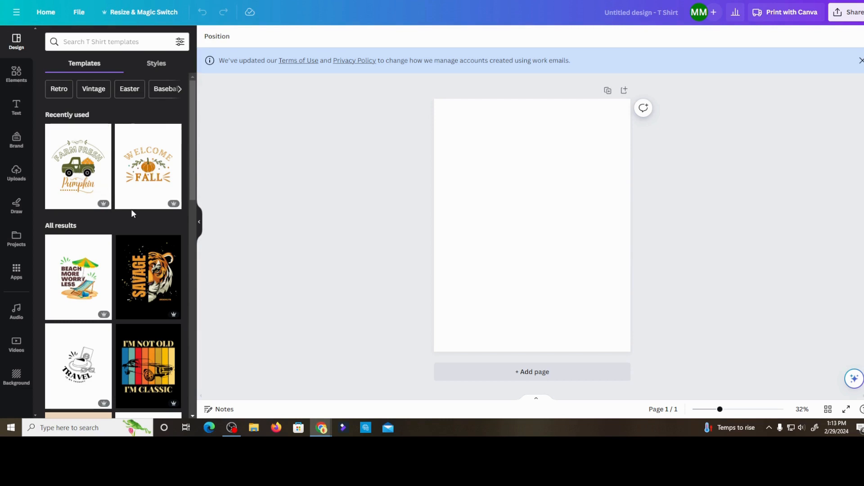
pyautogui.scroll(-5, 131, 209)
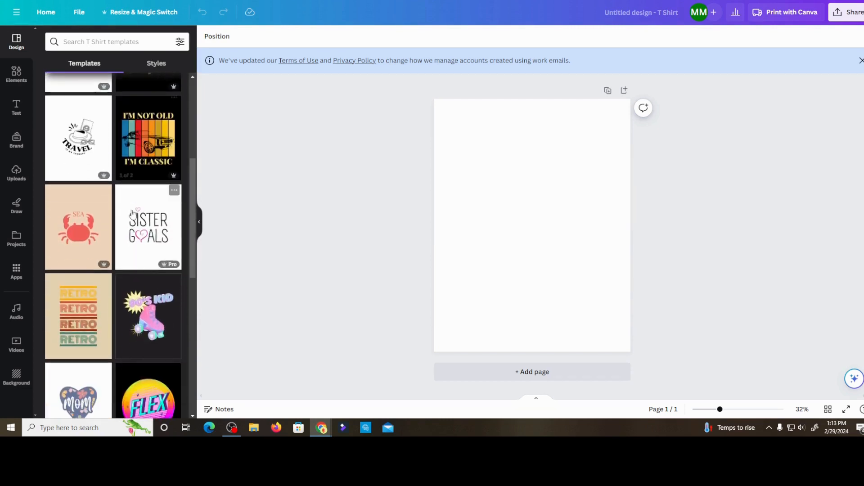
pyautogui.scroll(-3, 132, 214)
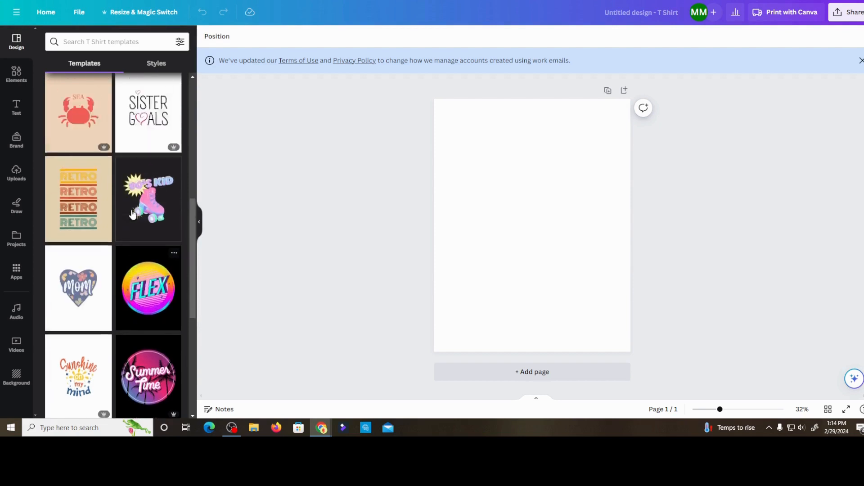
pyautogui.scroll(8, 132, 214)
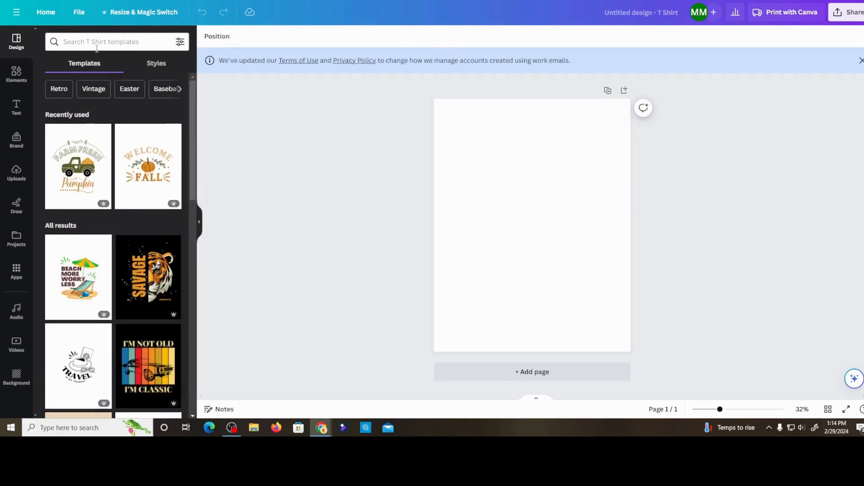
# - Search the T-shirt templates for "Christmas" and look through the designs offered
pyautogui.click(96, 43)
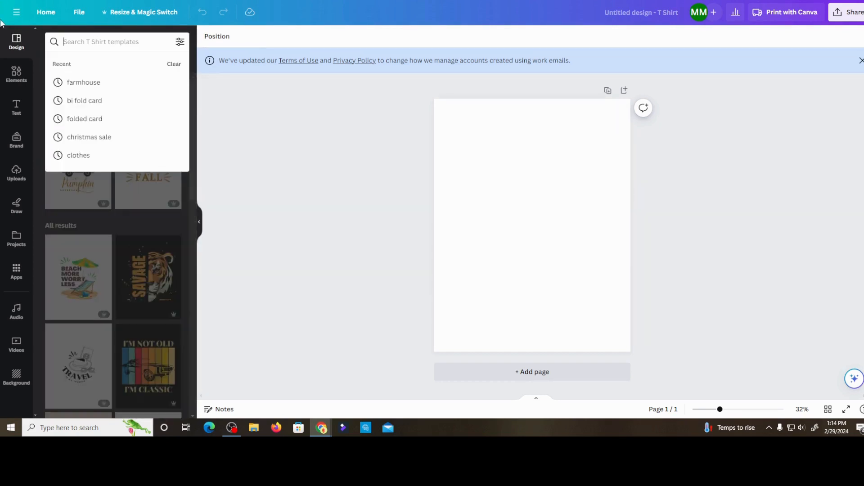
pyautogui.write('Christmas')
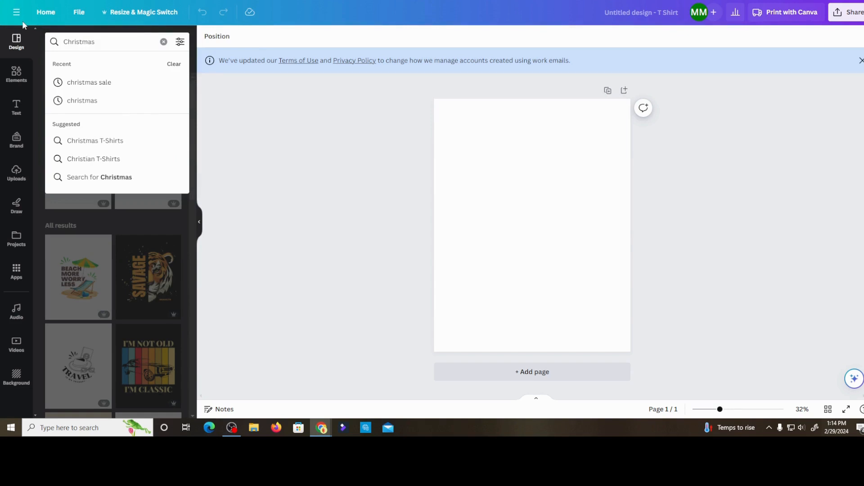
pyautogui.press('Return')
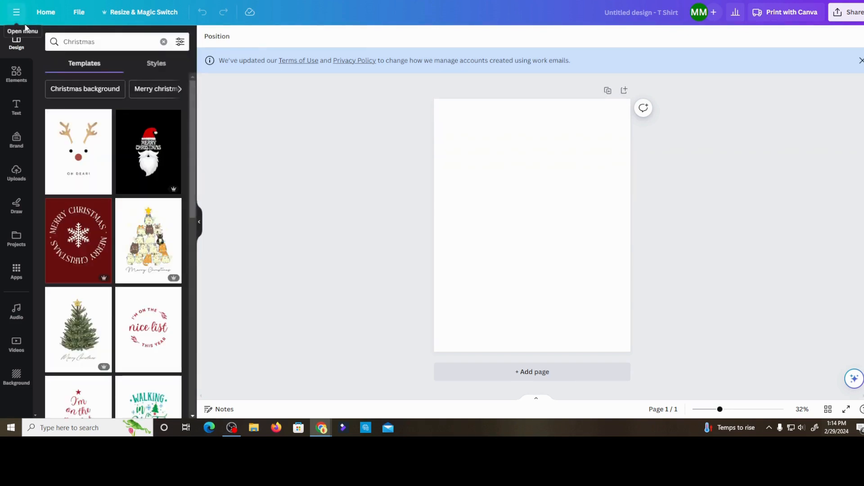
pyautogui.scroll(-4, 71, 226)
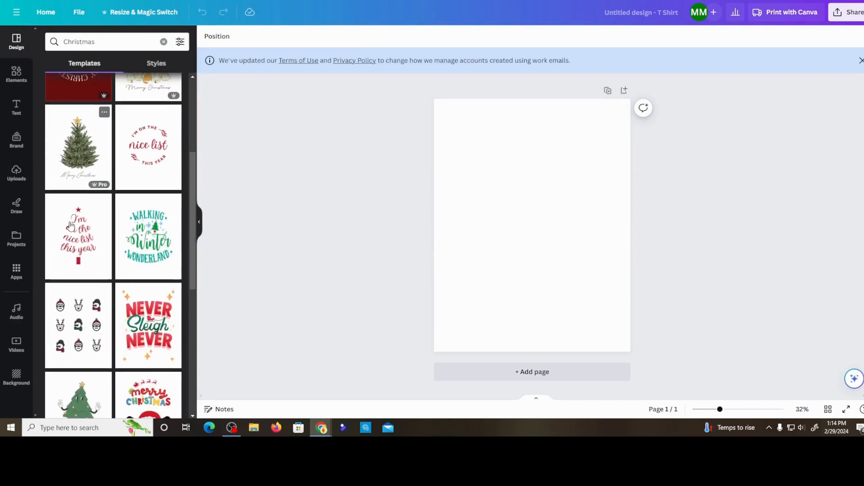
pyautogui.scroll(-3, 70, 226)
pyautogui.scroll(7, 71, 226)
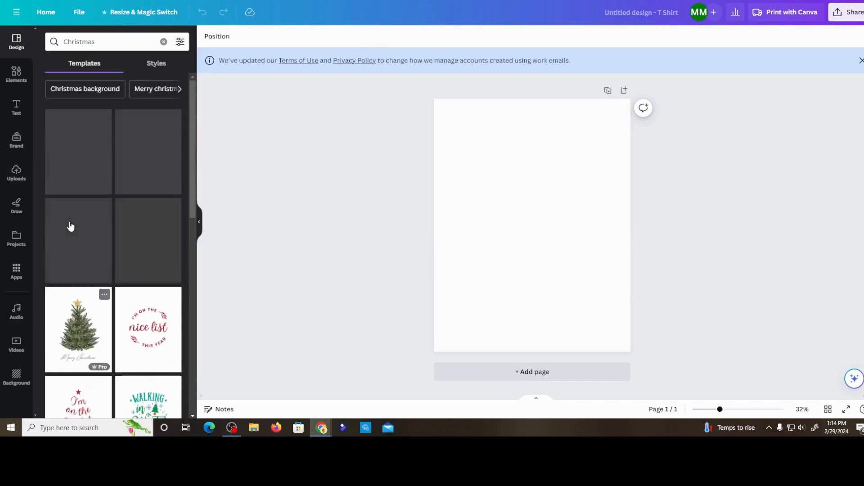
# - Search the T-shirt templates for "beach" and look through the designs offered
pyautogui.click(106, 41)
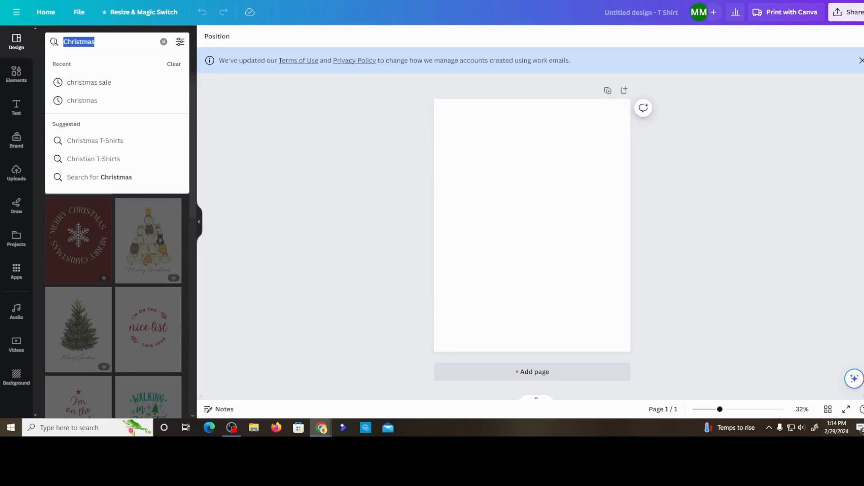
pyautogui.write('beach')
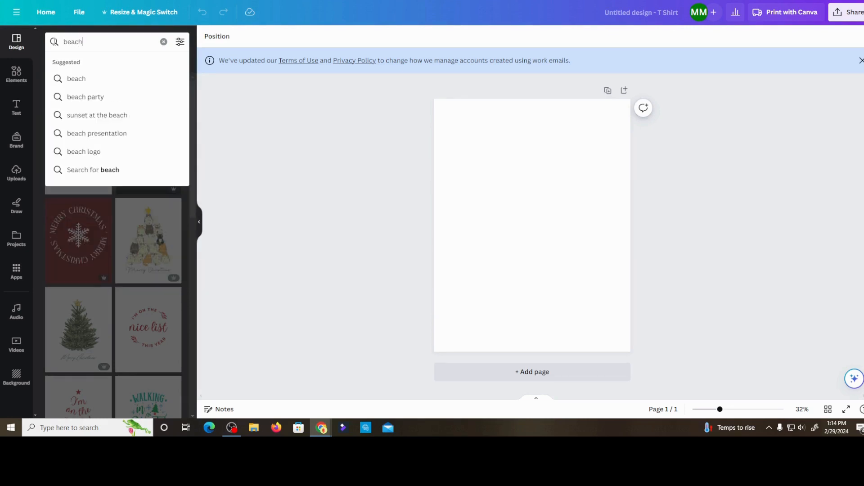
pyautogui.press('Return')
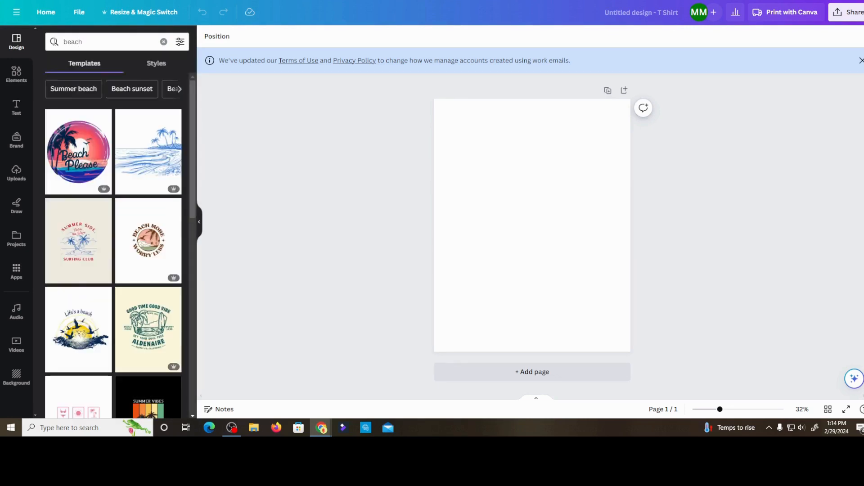
pyautogui.scroll(-4, 112, 237)
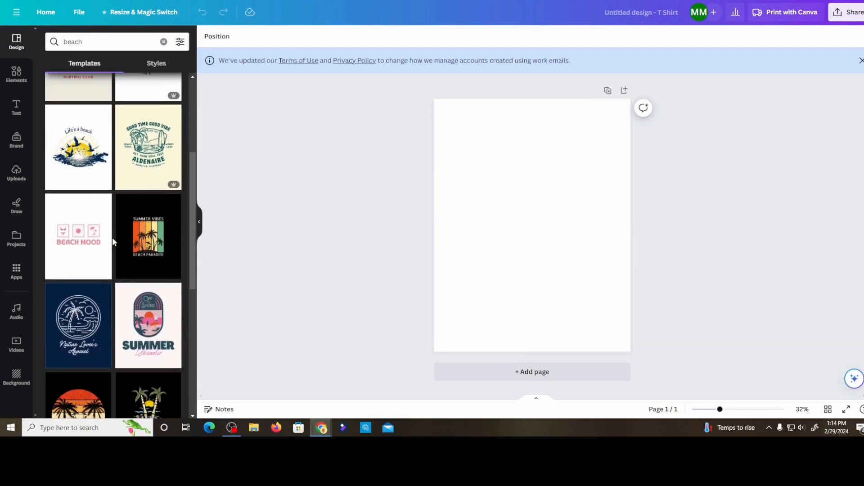
pyautogui.scroll(-6, 113, 240)
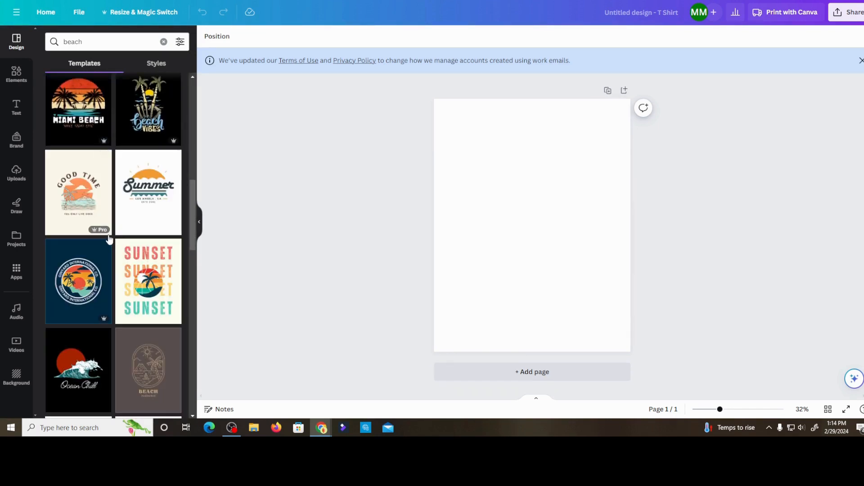
pyautogui.moveTo(105, 234)
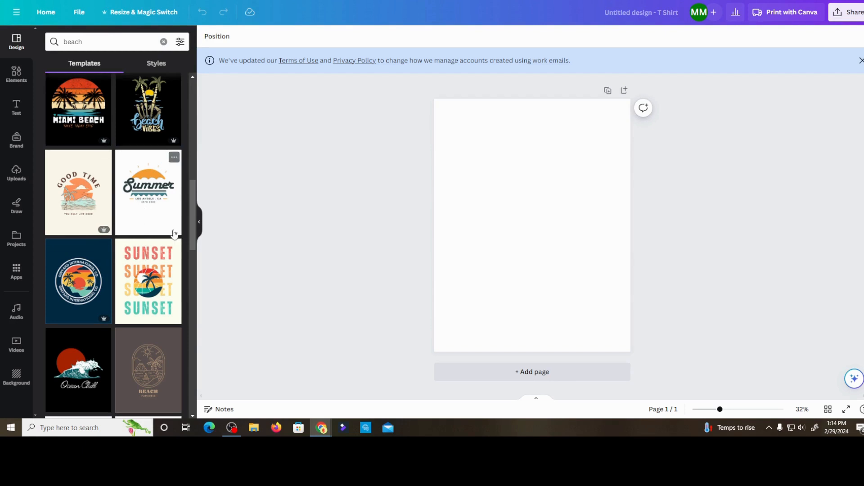
pyautogui.scroll(3, 128, 235)
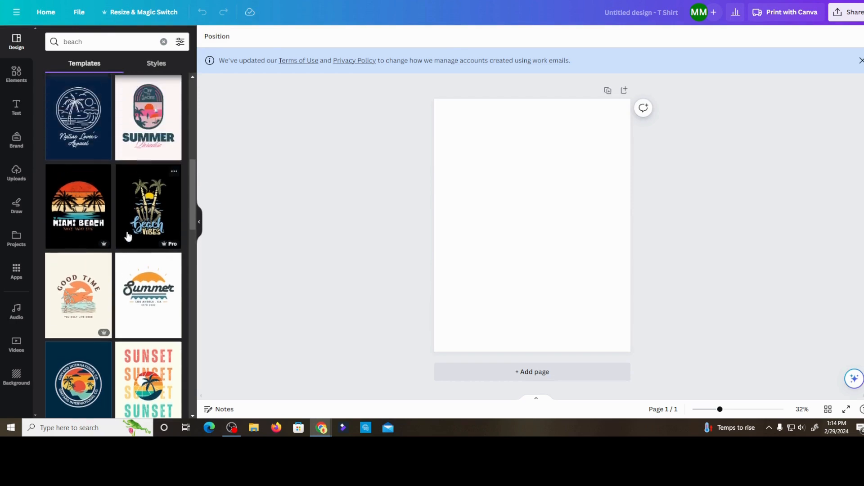
pyautogui.scroll(2, 128, 235)
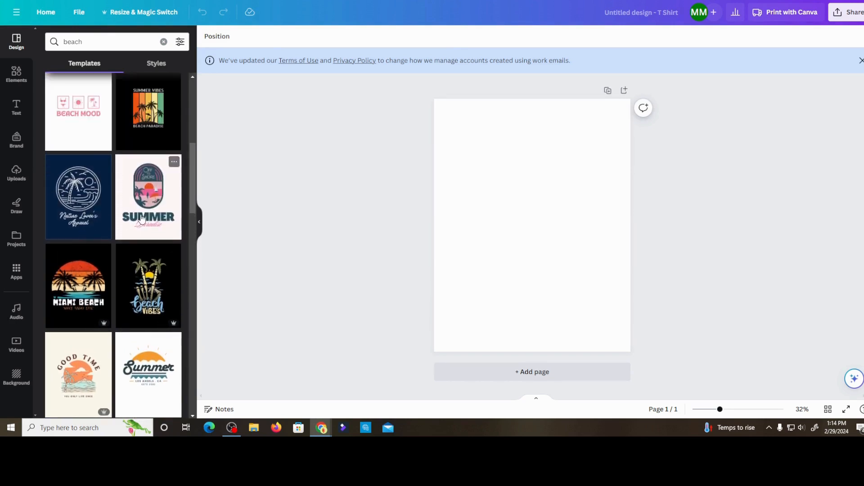
pyautogui.scroll(3, 141, 219)
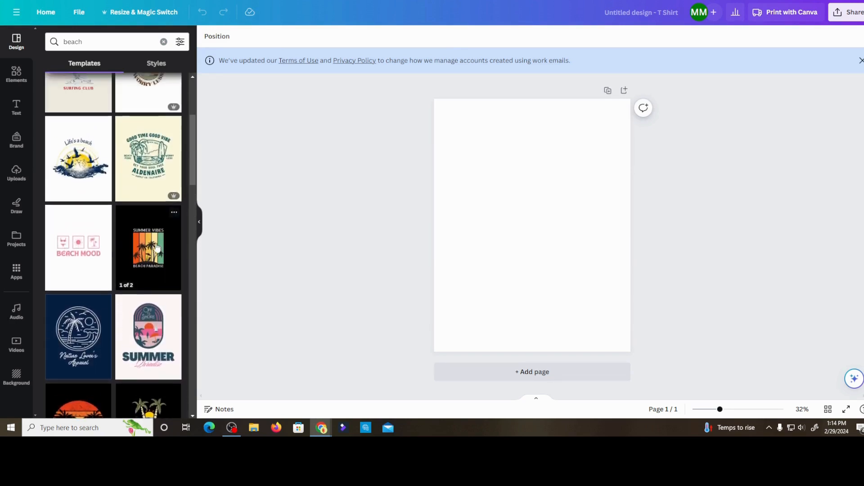
pyautogui.scroll(4, 148, 247)
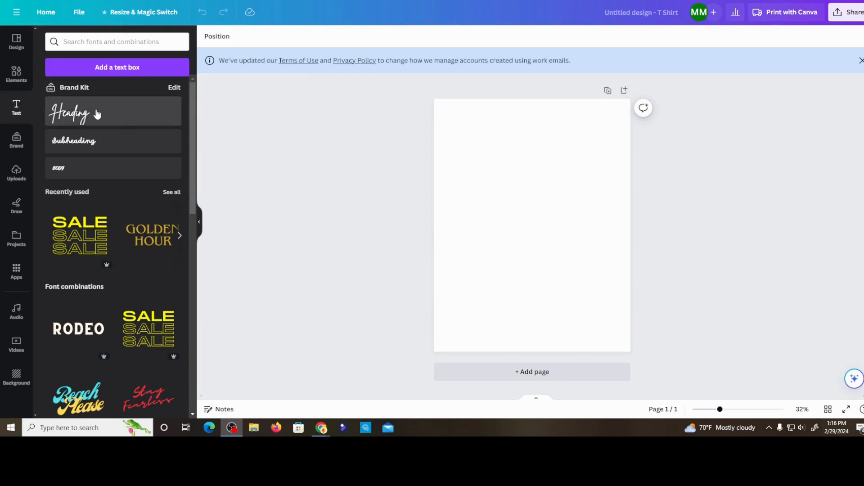
# - Add a Brand Kit heading to the blank page and enlarge it to a font size of about 97
pyautogui.click(81, 116)
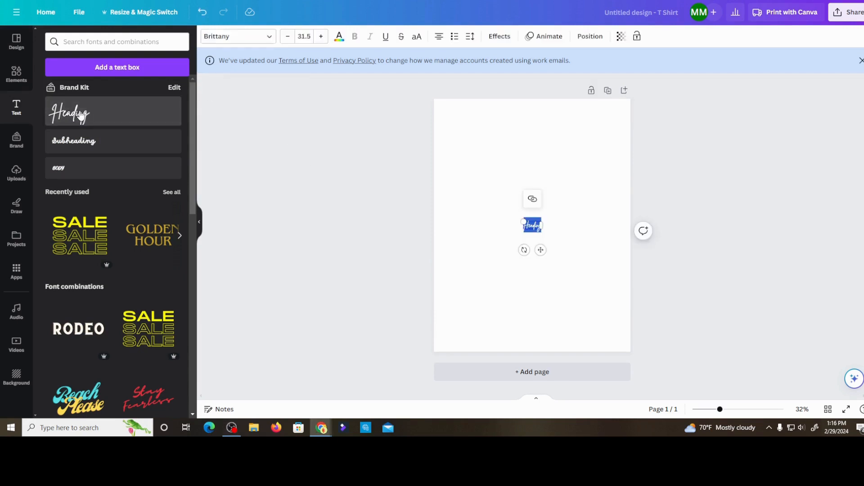
pyautogui.moveTo(522, 220); pyautogui.dragTo(539, 216)
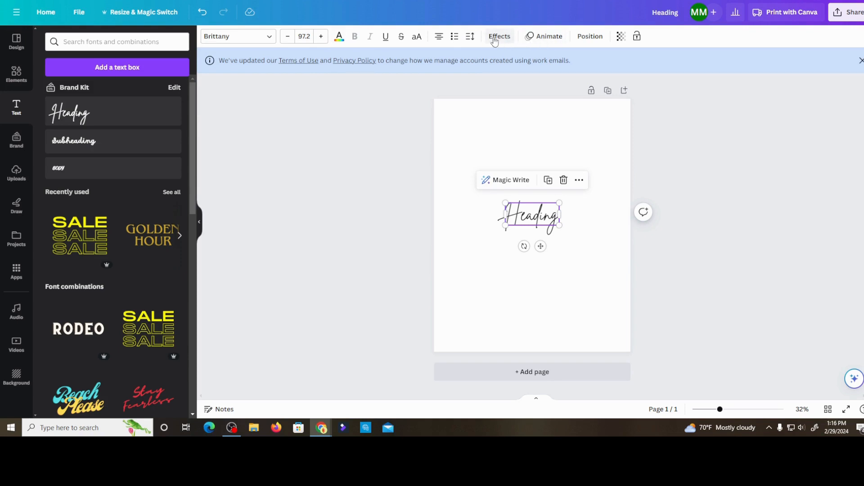
# - Search the fonts for "Lovelo" and change the heading's font to Lovelo Line
pyautogui.click(270, 38)
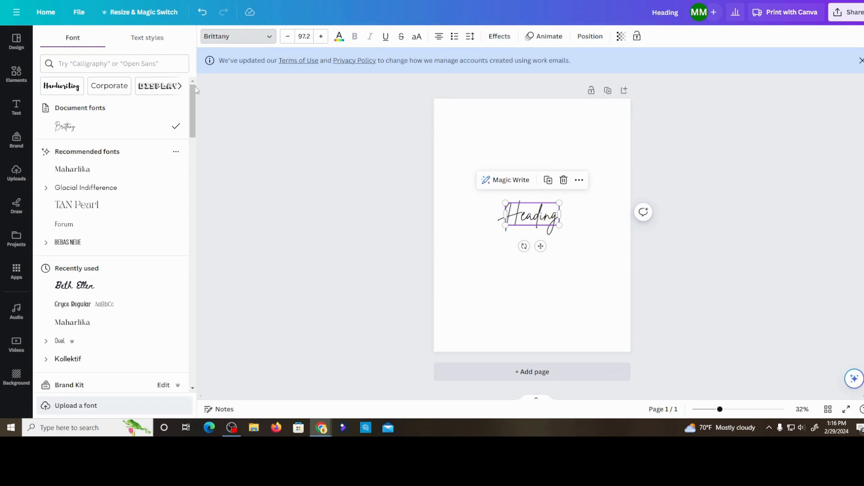
pyautogui.scroll(-1, 106, 160)
pyautogui.scroll(1, 105, 160)
pyautogui.click(91, 62)
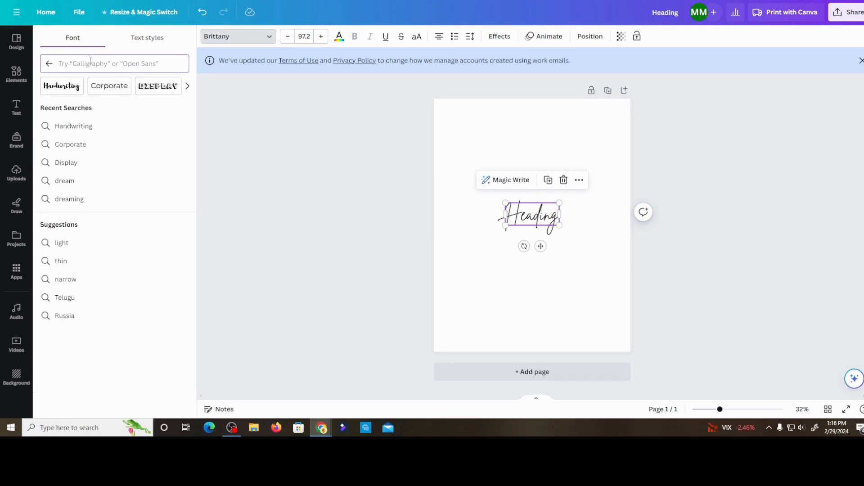
pyautogui.write('Lovelo')
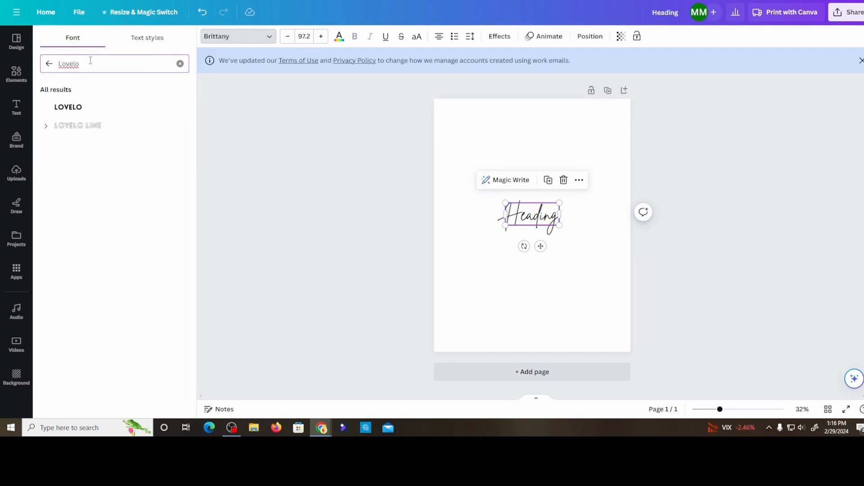
pyautogui.click(93, 128)
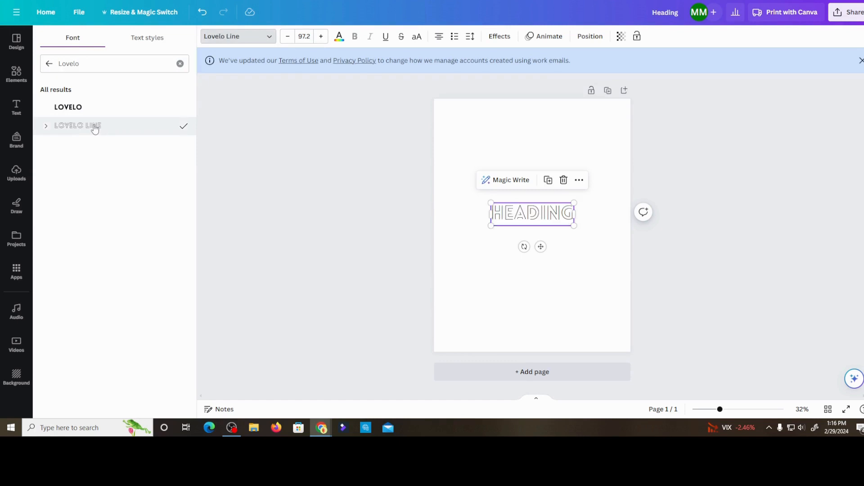
pyautogui.click(500, 272)
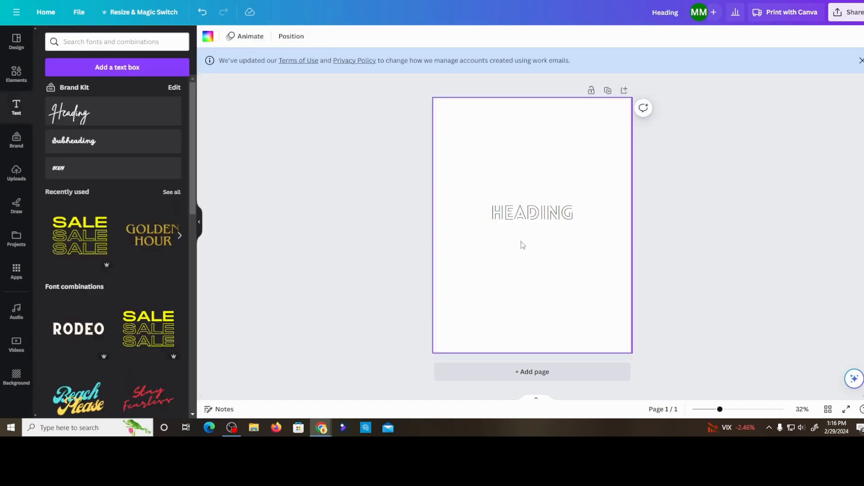
# - Move the heading to the upper part of the page and replace its text with "THIS"
pyautogui.click(533, 212)
pyautogui.moveTo(534, 213); pyautogui.dragTo(525, 168)
pyautogui.press('Return')
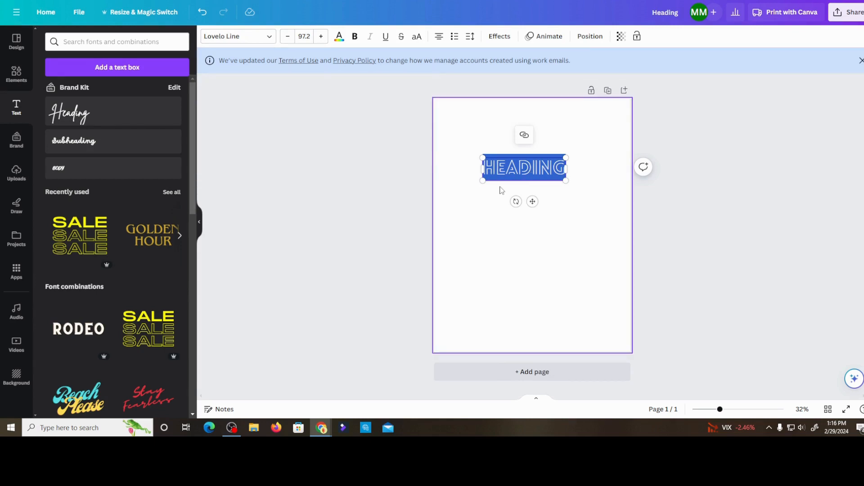
pyautogui.click(513, 217)
pyautogui.click(524, 168)
pyautogui.doubleClick(524, 168)
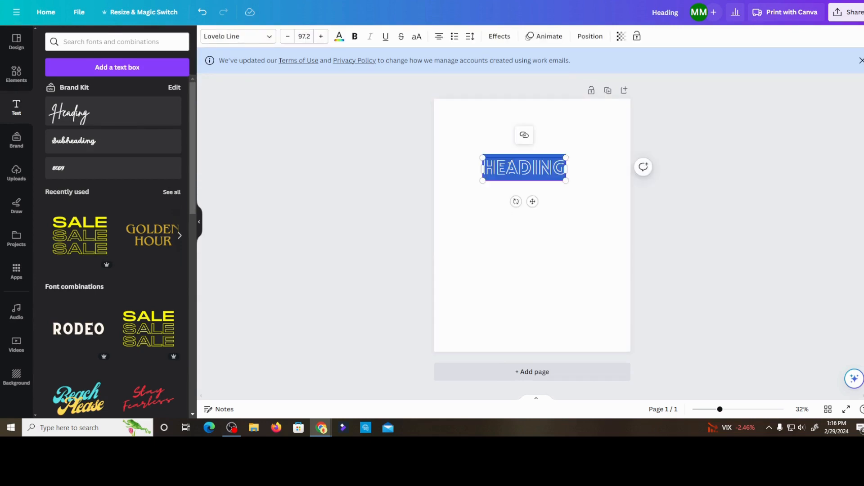
pyautogui.moveTo(483, 169); pyautogui.dragTo(507, 165)
pyautogui.write('THIS')
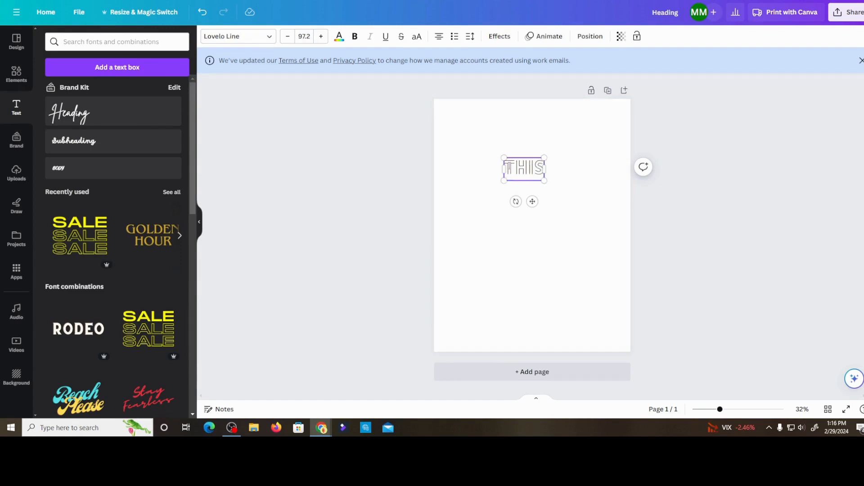
pyautogui.click(518, 219)
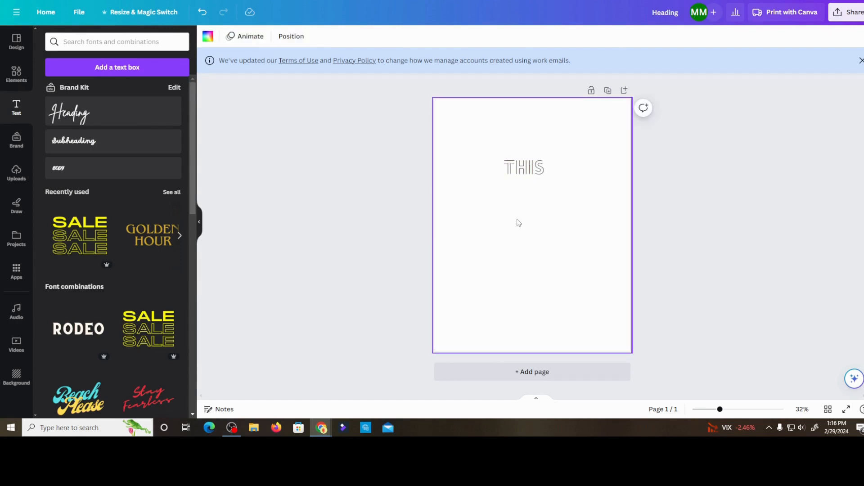
# - Enlarge the word THIS to a font size of about 140 and move it slightly down the page
pyautogui.click(525, 171)
pyautogui.moveTo(504, 158); pyautogui.dragTo(489, 149)
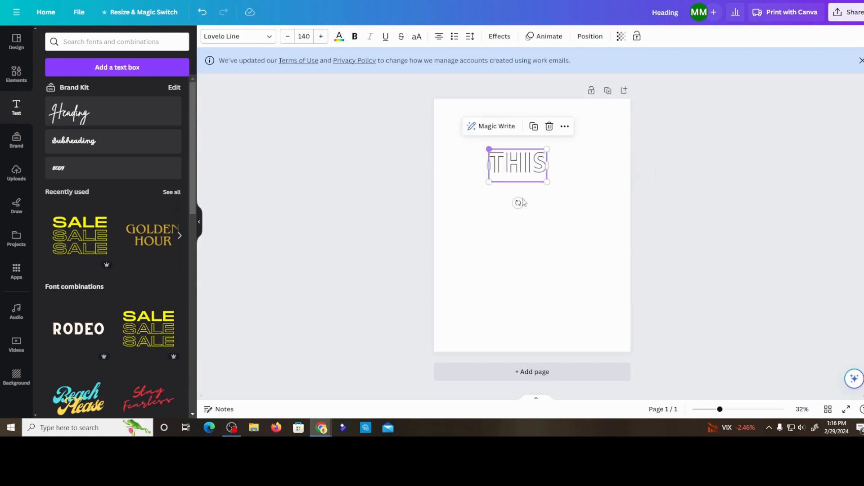
pyautogui.click(523, 208)
pyautogui.moveTo(525, 176); pyautogui.dragTo(533, 190)
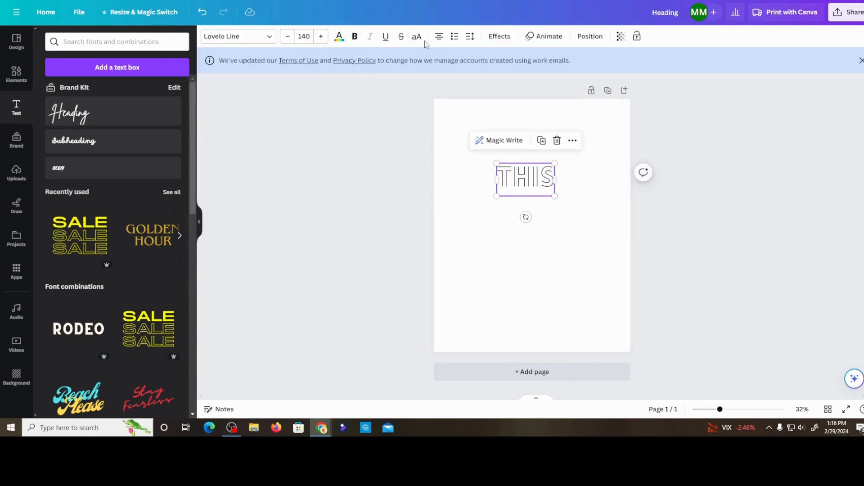
# - Color the word THIS bright pink and open its text effects
pyautogui.click(339, 36)
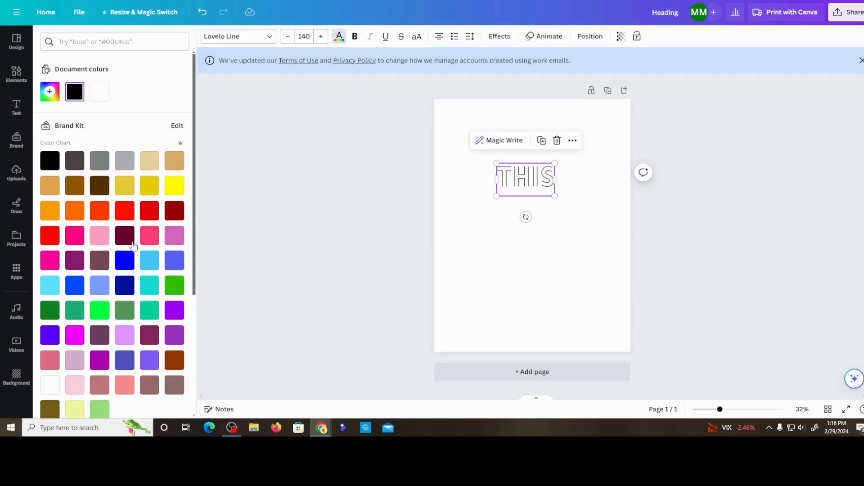
pyautogui.click(77, 235)
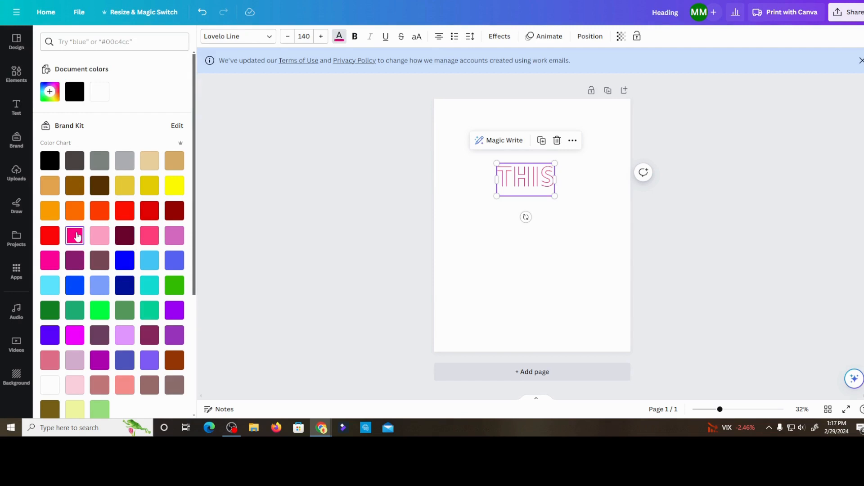
pyautogui.click(499, 37)
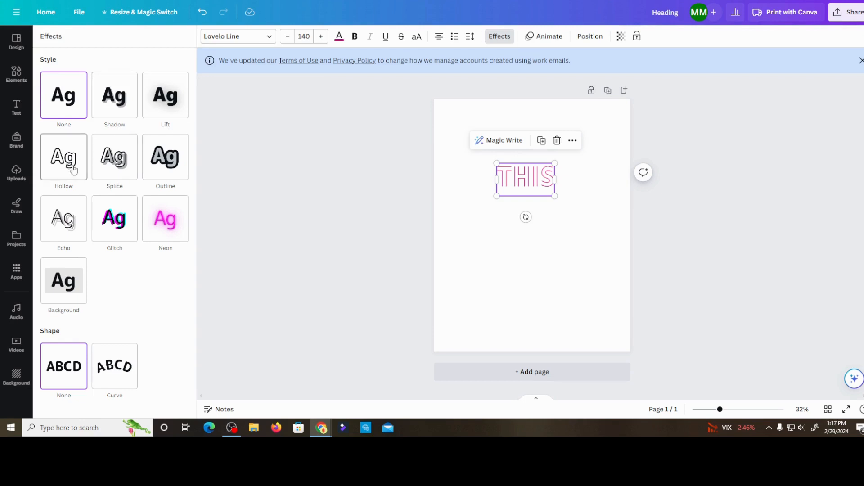
# - Try the Outline, Echo and Glitch effects and the Curve shape on the word THIS
pyautogui.click(165, 162)
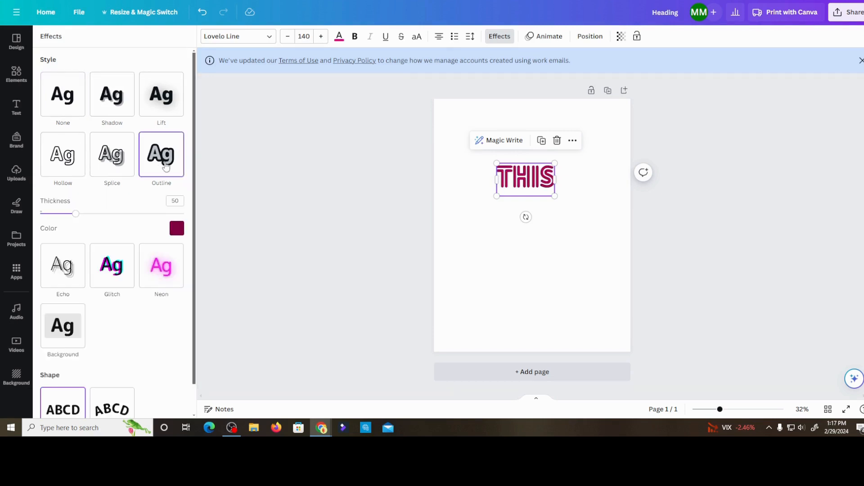
pyautogui.click(68, 266)
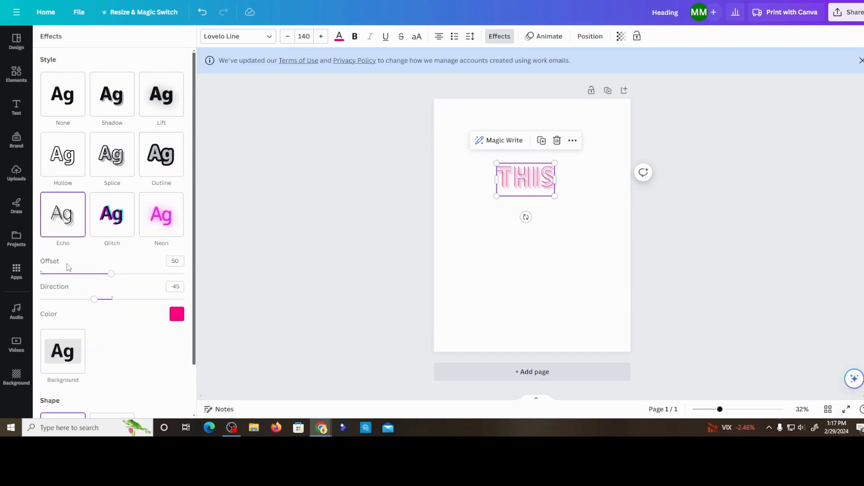
pyautogui.click(112, 221)
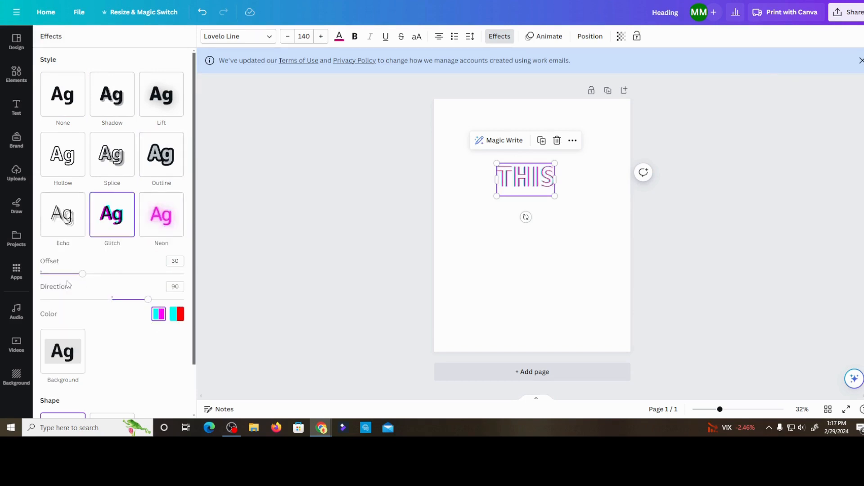
pyautogui.scroll(-1, 106, 316)
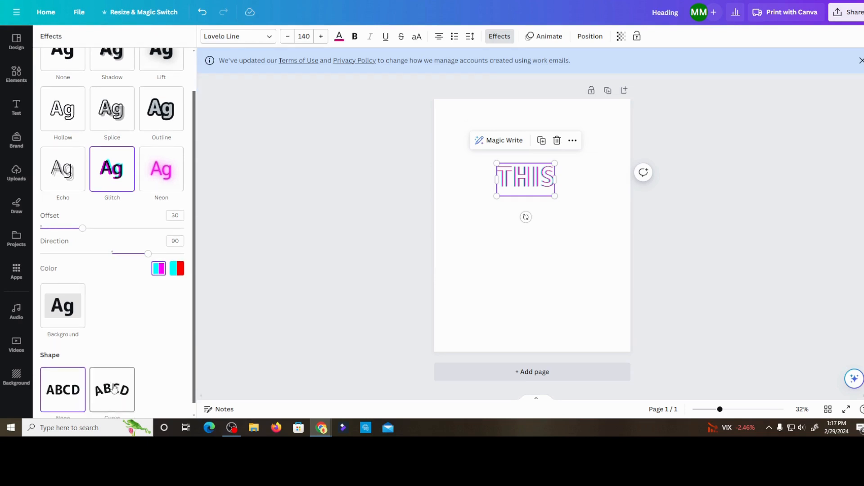
pyautogui.click(113, 390)
pyautogui.click(69, 386)
pyautogui.scroll(1, 127, 251)
# - Apply the Splice effect to the word THIS and deselect it
pyautogui.click(115, 161)
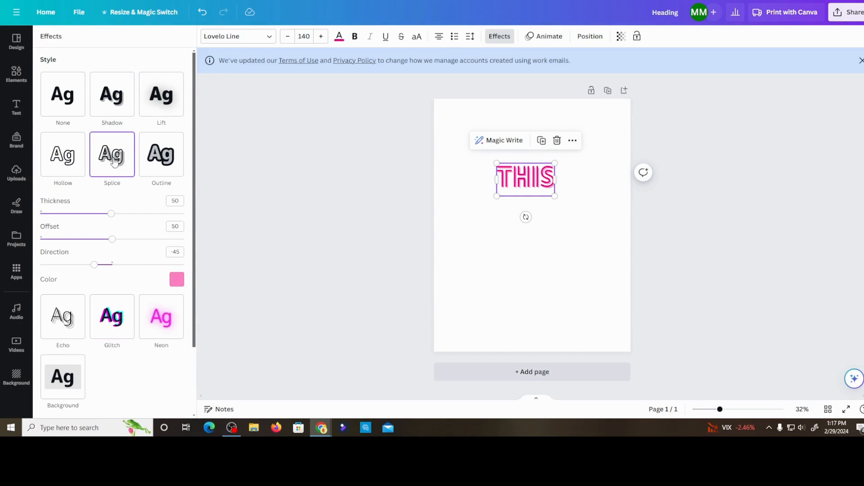
pyautogui.click(273, 199)
pyautogui.click(534, 246)
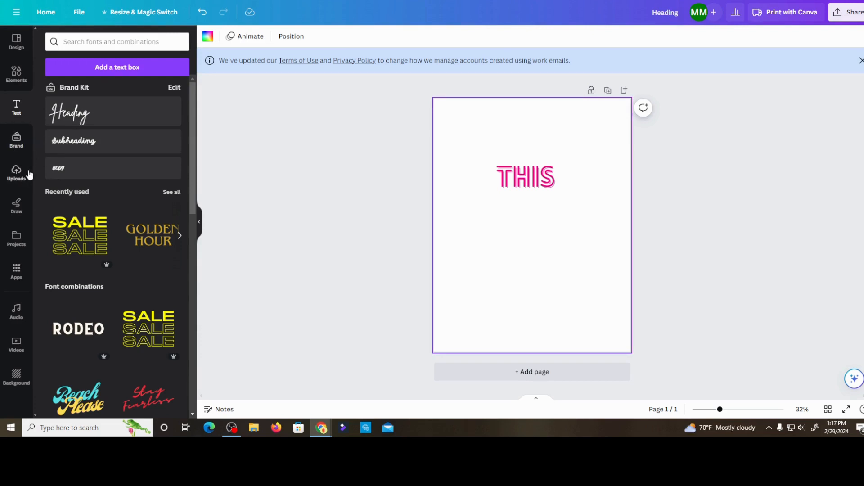
# - Search the elements library for "double banner"
pyautogui.click(16, 76)
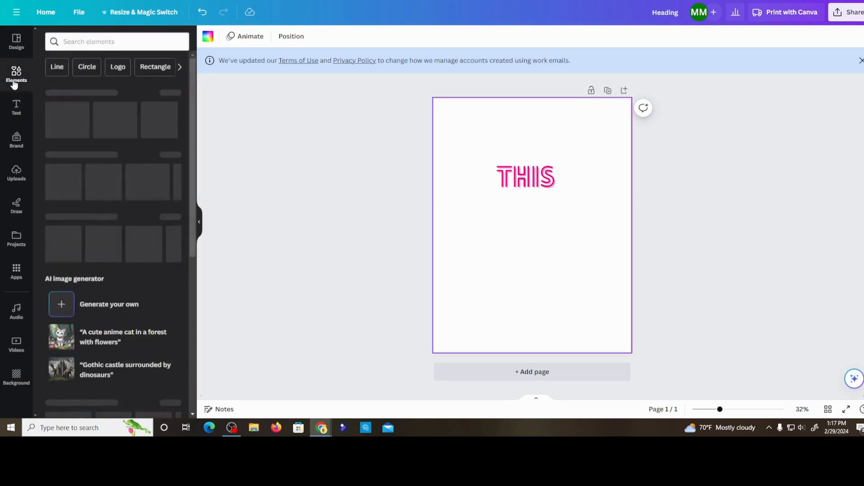
pyautogui.click(73, 41)
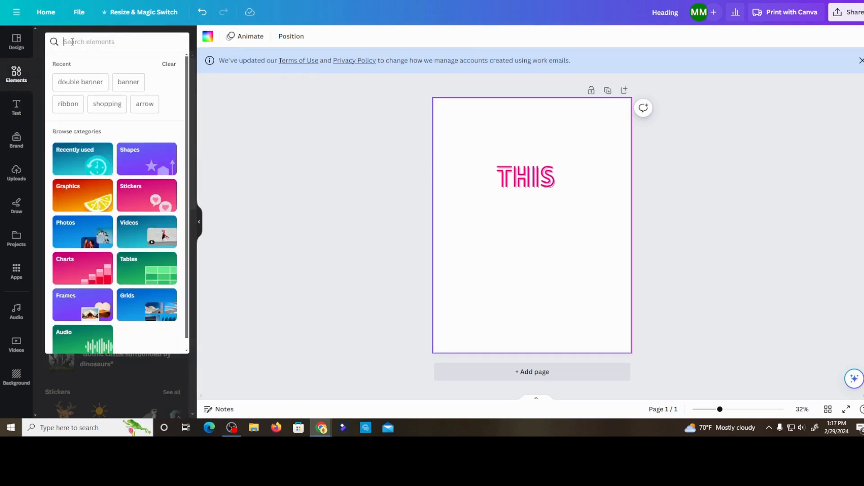
pyautogui.write('doub')
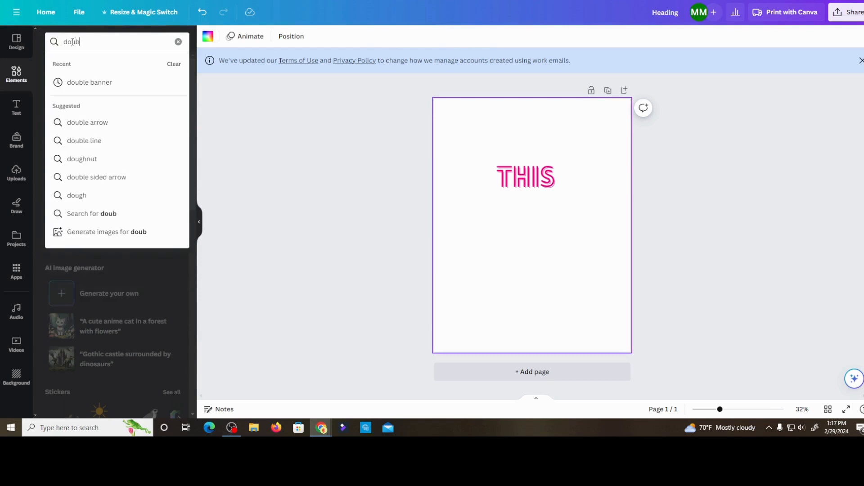
pyautogui.write('le na')
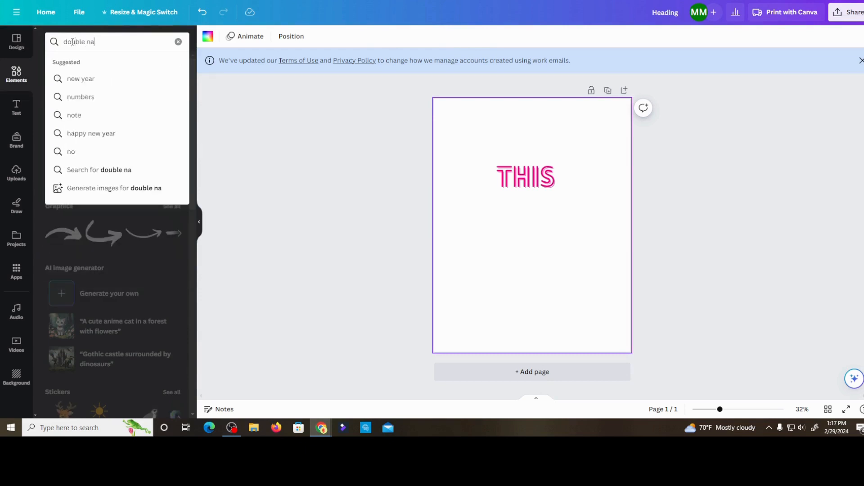
pyautogui.press('BackSpace')
pyautogui.press('BackSpace')
pyautogui.write('banner')
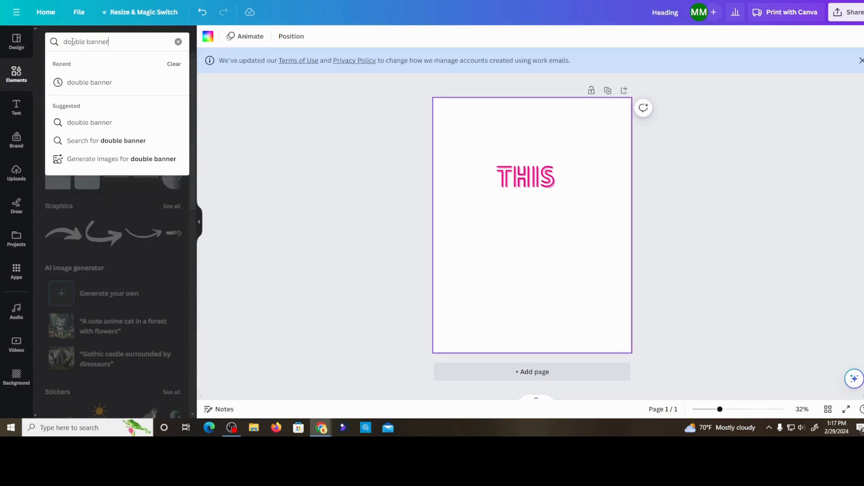
pyautogui.press('Return')
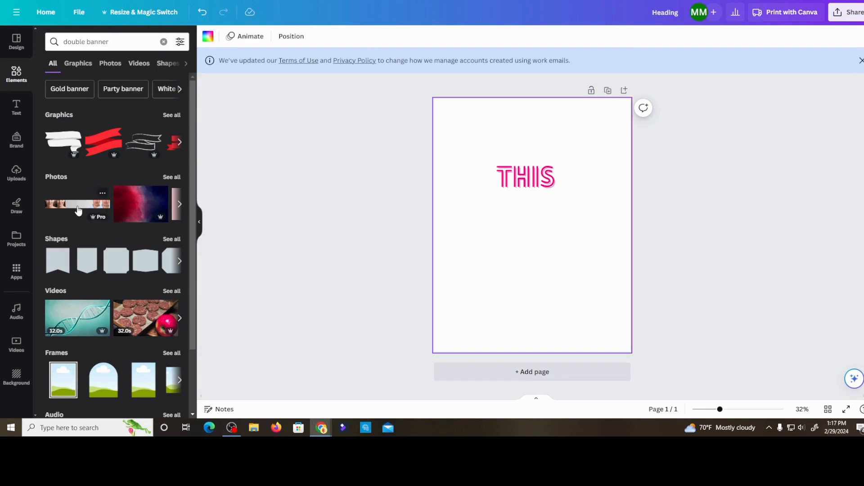
# - Browse all the double banner graphics and add the two-tier folded ribbon with the hatched fold to the page
pyautogui.scroll(-2, 97, 211)
pyautogui.scroll(2, 99, 202)
pyautogui.click(174, 115)
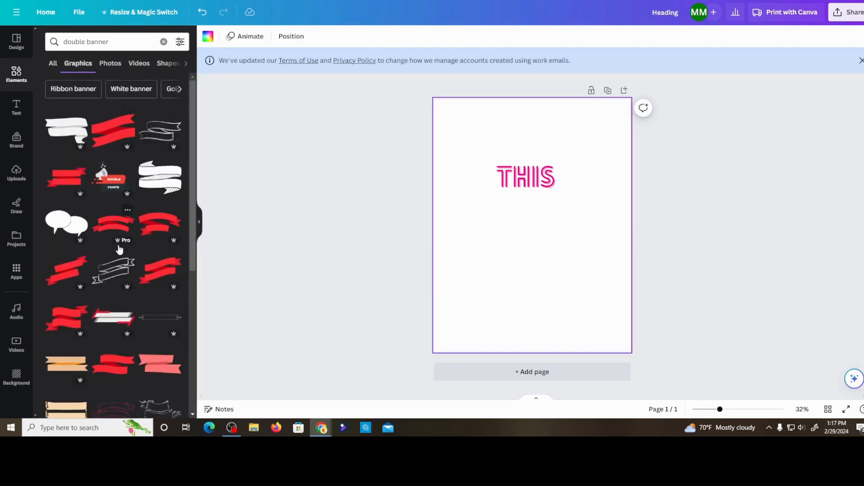
pyautogui.scroll(-6, 127, 247)
pyautogui.scroll(-2, 135, 243)
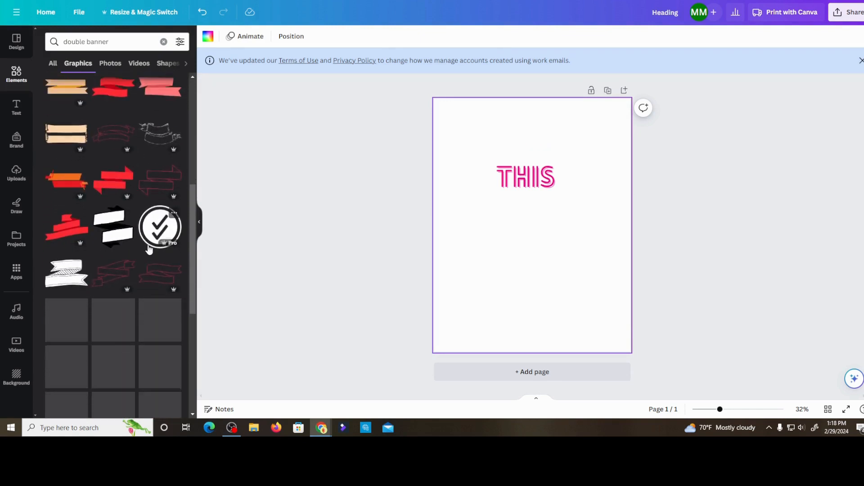
pyautogui.scroll(-4, 85, 260)
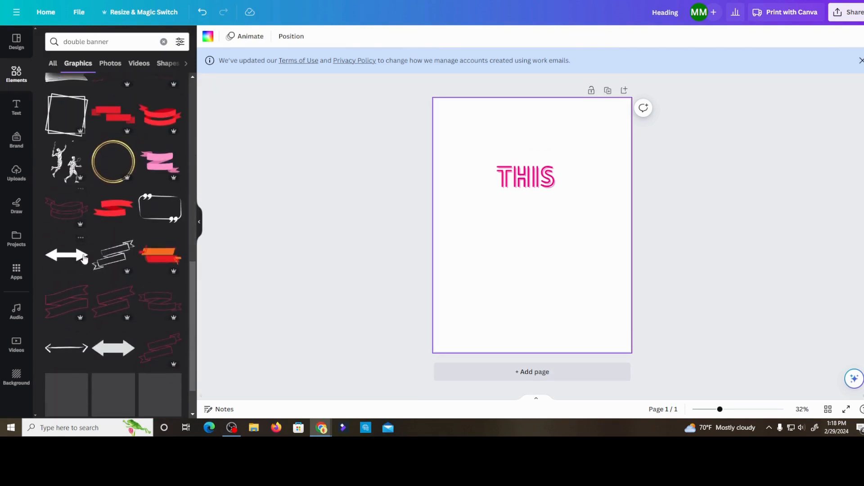
pyautogui.scroll(4, 75, 256)
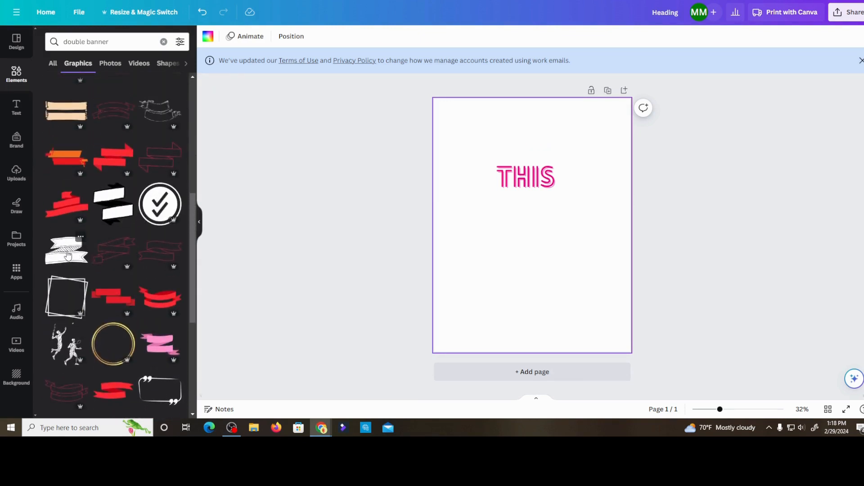
pyautogui.click(68, 255)
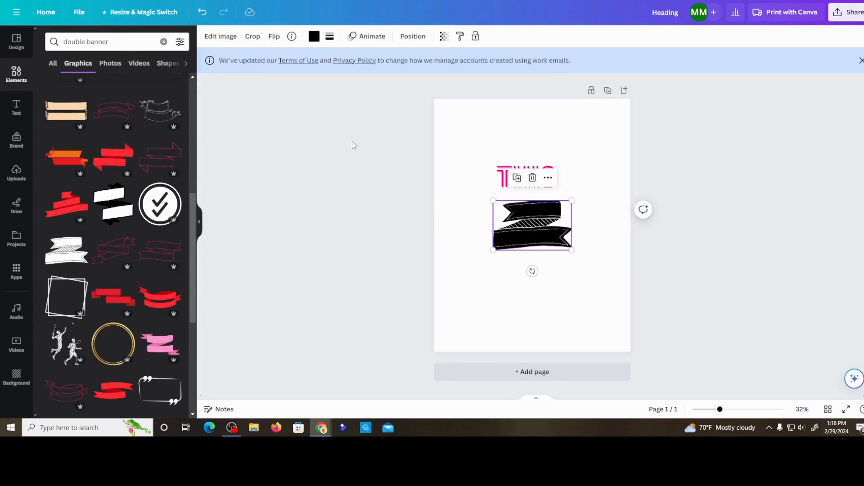
# - Recolor the ribbon banner light pink #fad0db and enlarge it across most of the page width
pyautogui.click(315, 37)
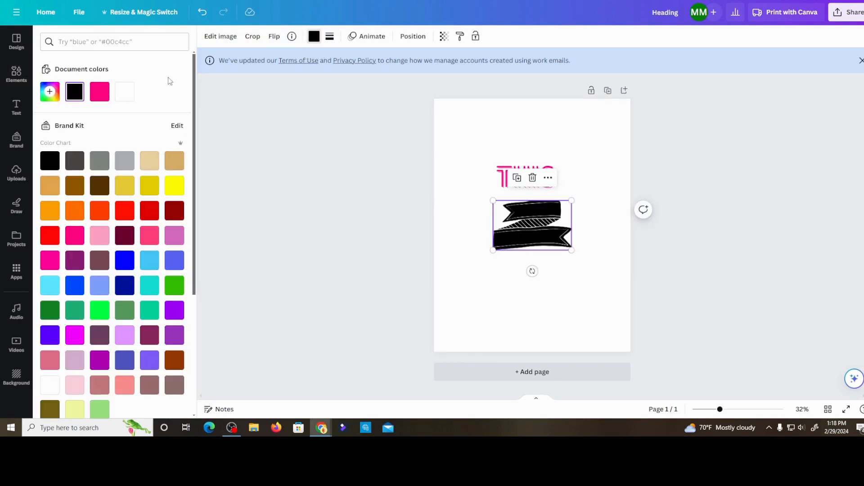
pyautogui.click(129, 90)
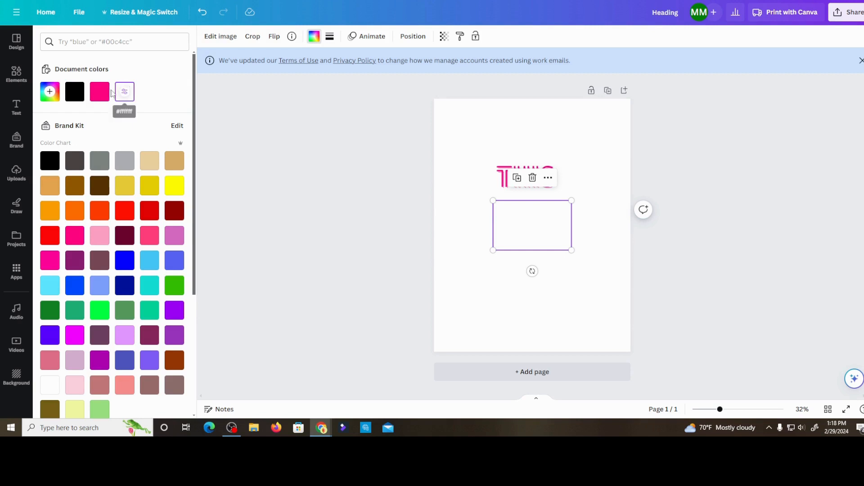
pyautogui.click(75, 385)
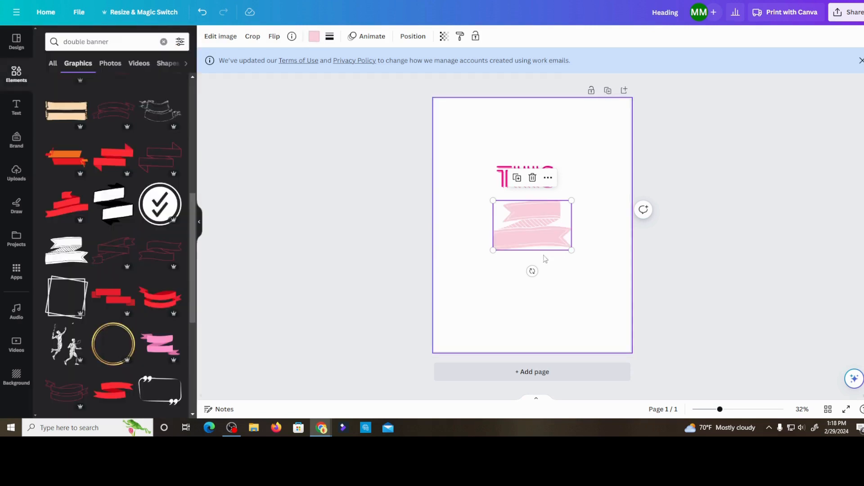
pyautogui.moveTo(504, 208); pyautogui.dragTo(440, 178)
pyautogui.moveTo(506, 231); pyautogui.dragTo(520, 231)
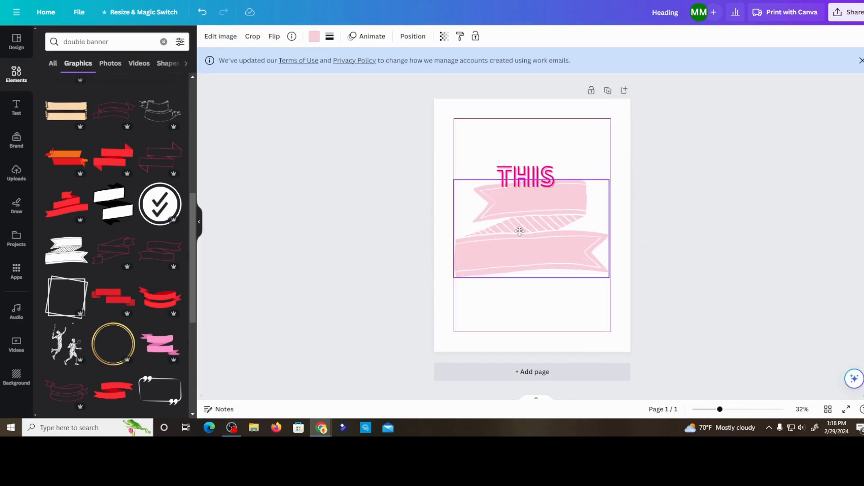
# - Move the word THIS onto the banner's upper ribbon and tilt it slightly to follow the ribbon's slope
pyautogui.click(527, 179)
pyautogui.moveTo(527, 179); pyautogui.dragTo(527, 195)
pyautogui.moveTo(527, 237); pyautogui.dragTo(529, 237)
pyautogui.click(386, 247)
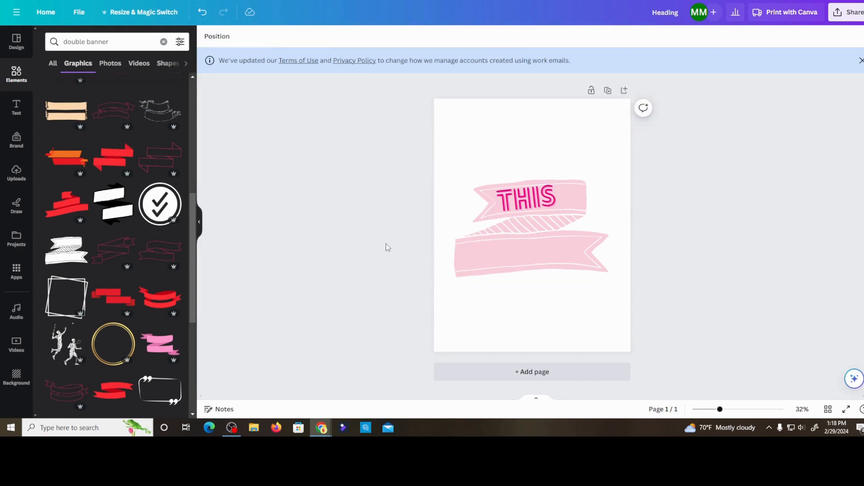
# - Enlarge the banner to nearly the full page width, center it, and reposition THIS on its upper ribbon
pyautogui.click(601, 182)
pyautogui.moveTo(608, 179); pyautogui.dragTo(631, 166)
pyautogui.moveTo(526, 199); pyautogui.dragTo(535, 188)
pyautogui.click(561, 259)
pyautogui.moveTo(560, 259); pyautogui.dragTo(550, 257)
pyautogui.moveTo(542, 202); pyautogui.dragTo(538, 201)
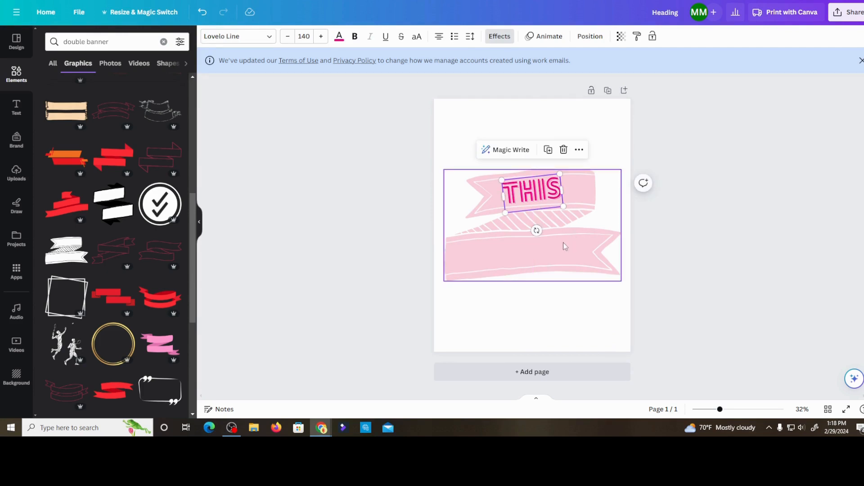
pyautogui.click(344, 287)
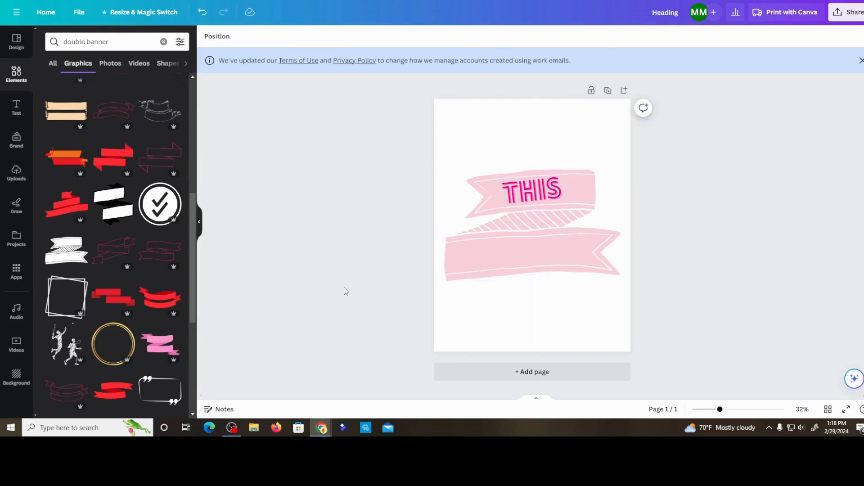
# - Add a Brand Kit heading reading "That" and enlarge it to a font size of about 211
pyautogui.click(16, 108)
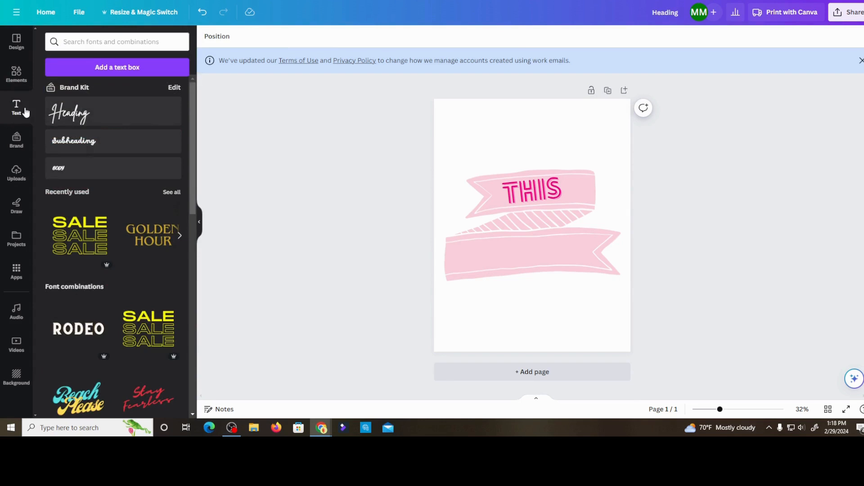
pyautogui.click(87, 116)
pyautogui.press('BackSpace')
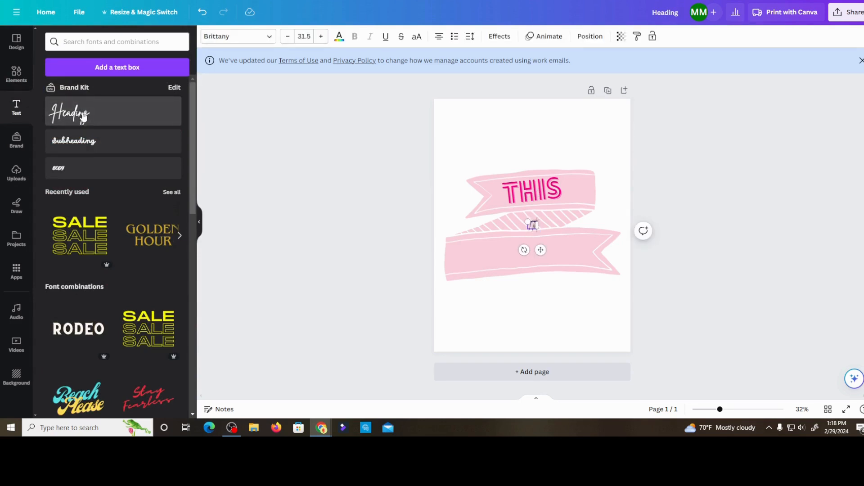
pyautogui.write('That')
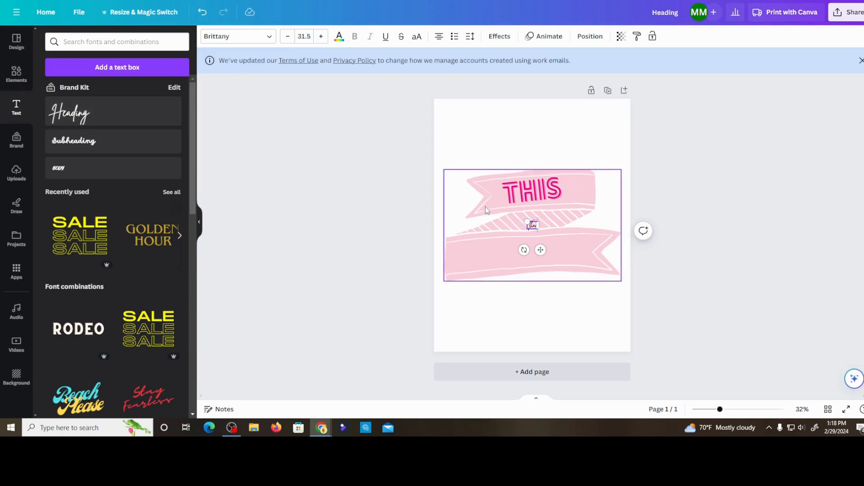
pyautogui.moveTo(527, 221); pyautogui.dragTo(468, 180)
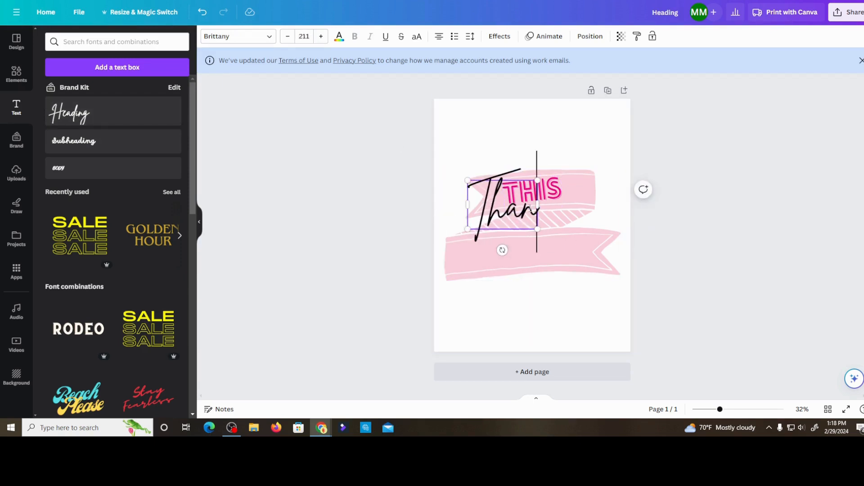
pyautogui.press('BackSpace')
pyautogui.write('t')
pyautogui.click(426, 260)
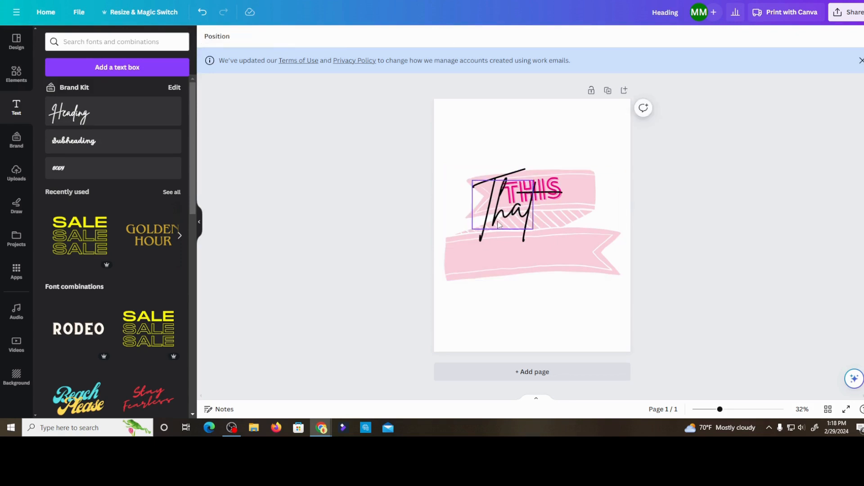
# - Move the word That down onto the banner's lower ribbon and center it horizontally on the page
pyautogui.moveTo(498, 224); pyautogui.dragTo(527, 265)
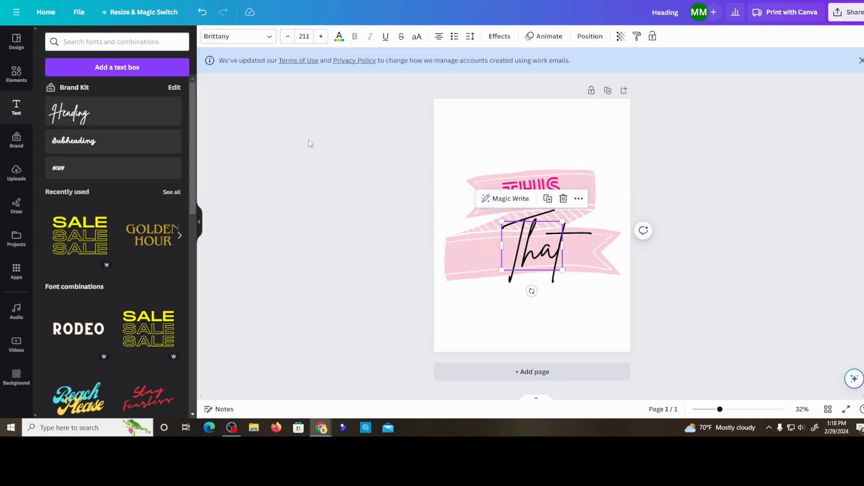
pyautogui.click(526, 246)
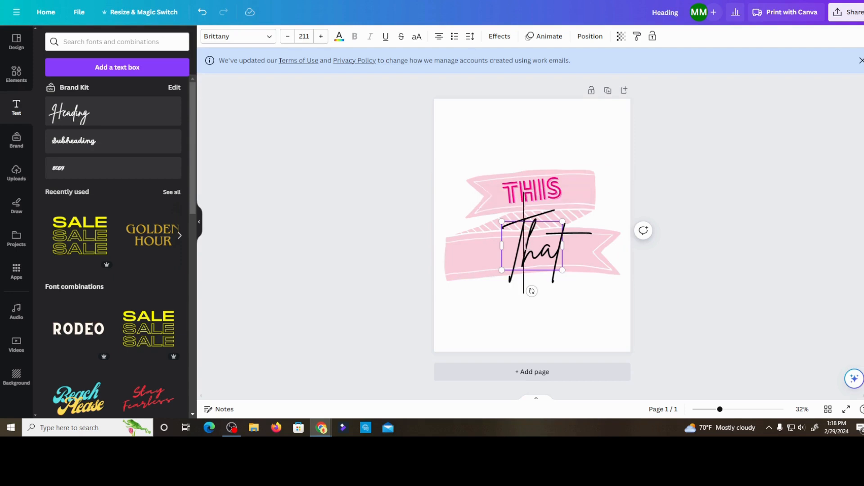
pyautogui.click(124, 43)
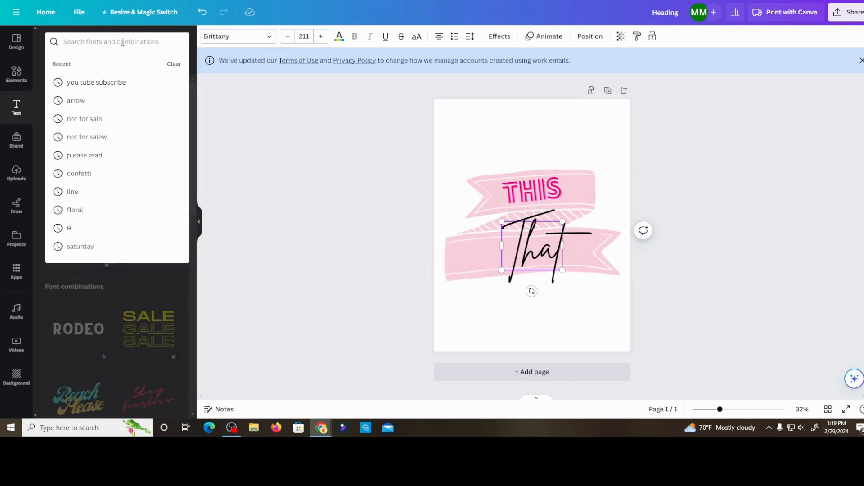
pyautogui.write('lo')
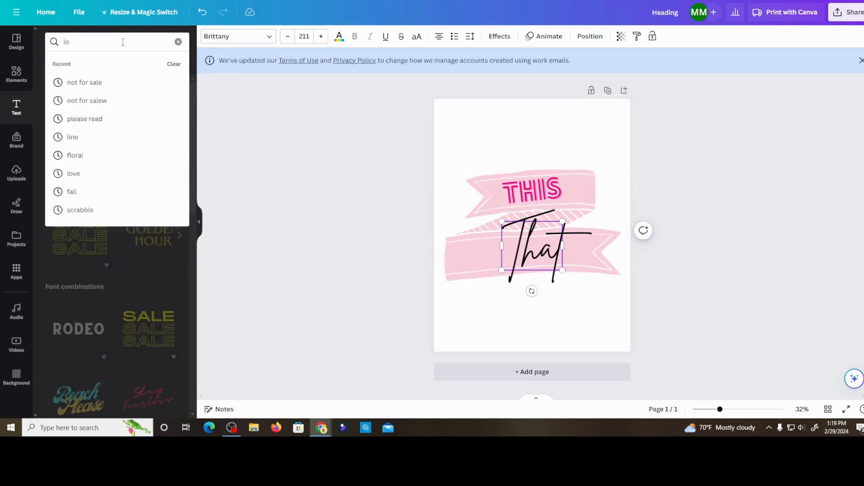
pyautogui.write('v')
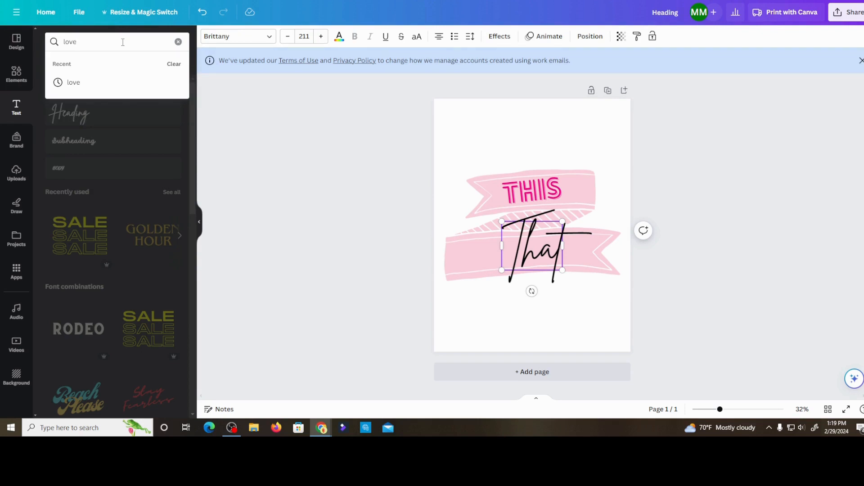
pyautogui.write('elo')
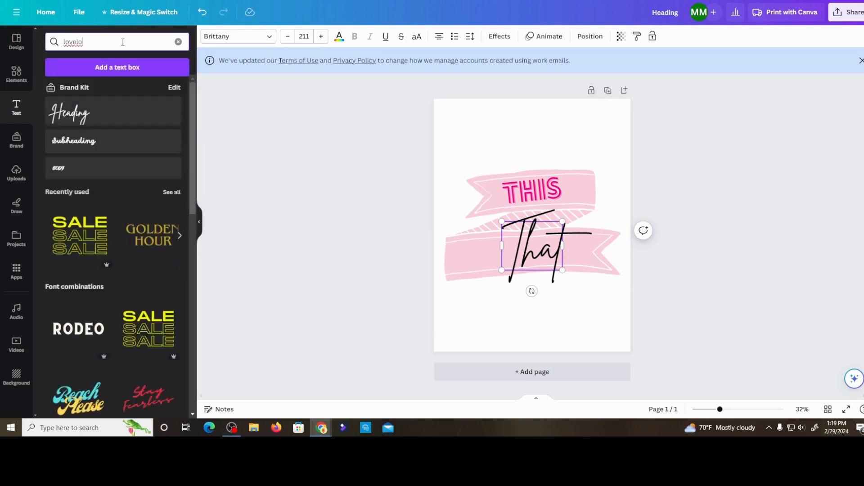
# - Change the font of the word That on the lower ribbon to Lovelo Line
pyautogui.click(269, 36)
pyautogui.click(78, 126)
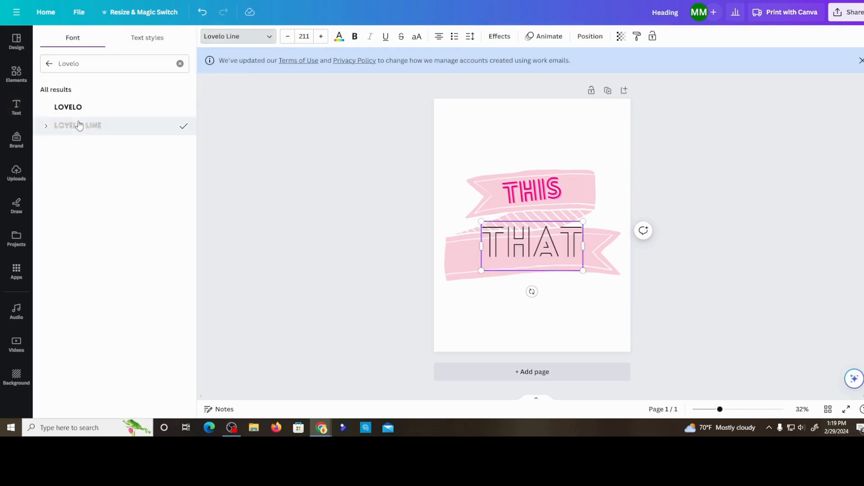
pyautogui.click(486, 261)
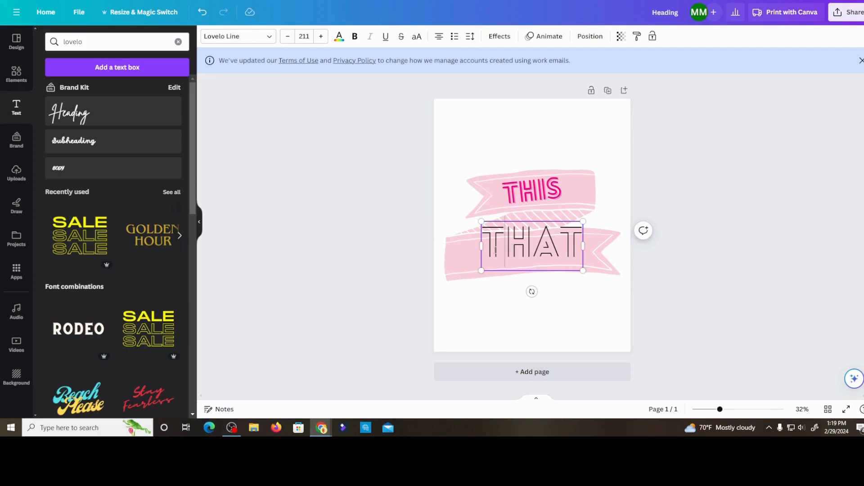
pyautogui.press('Escape')
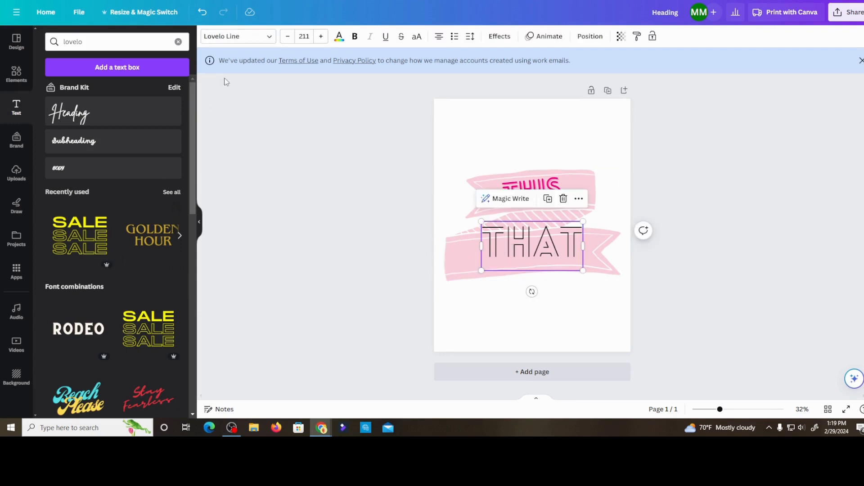
# - Recolor the word THAT bright pink using a Brand Kit color
pyautogui.click(339, 36)
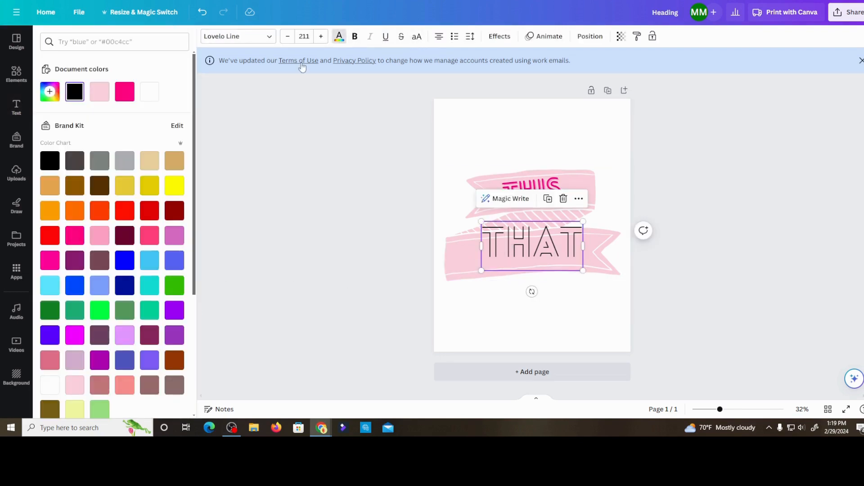
pyautogui.click(55, 265)
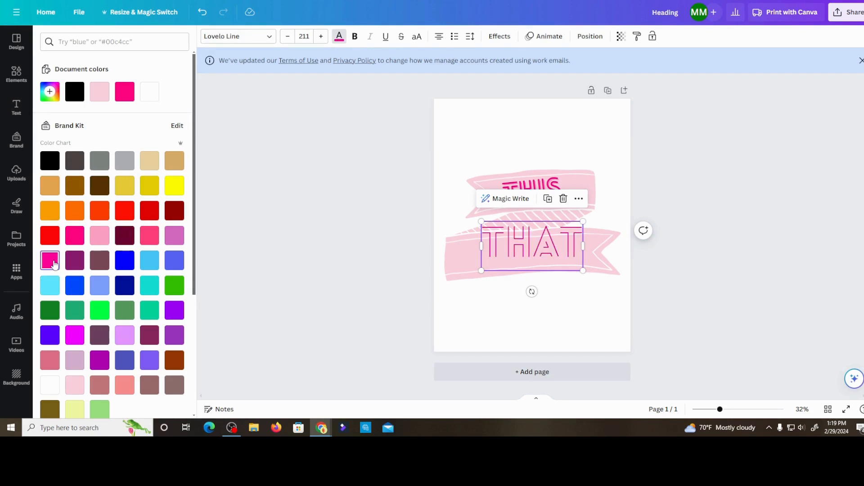
pyautogui.press('Escape')
# - Try the Outline and Glitch text effects on the word THAT and settle on Splice
pyautogui.click(500, 38)
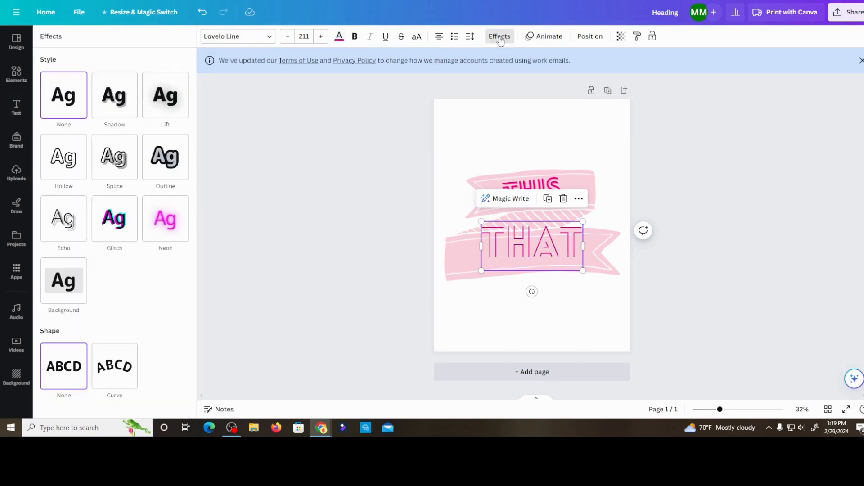
pyautogui.click(177, 170)
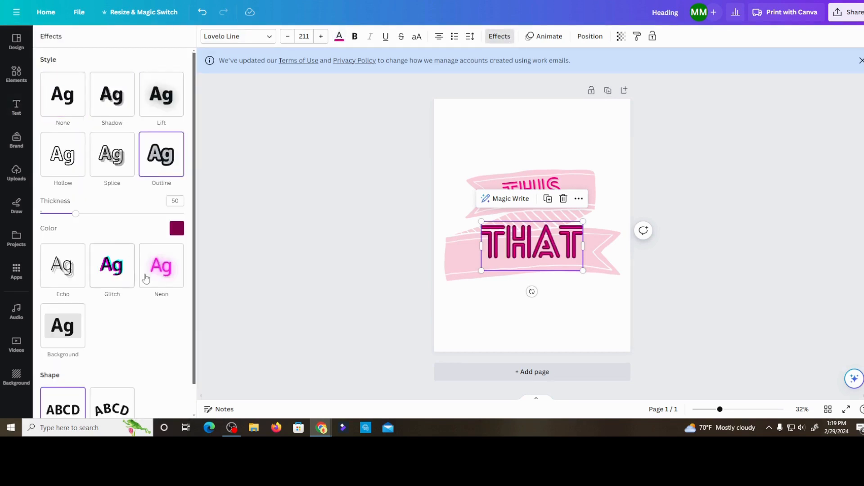
pyautogui.click(148, 281)
pyautogui.click(110, 225)
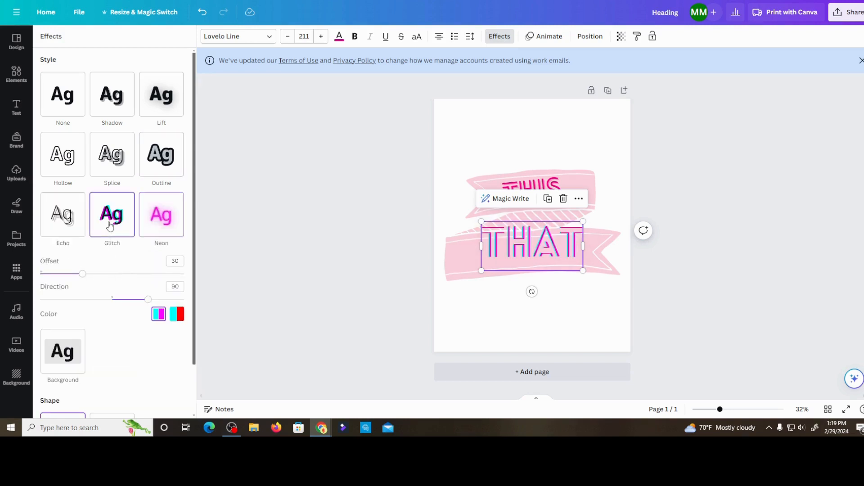
pyautogui.click(111, 155)
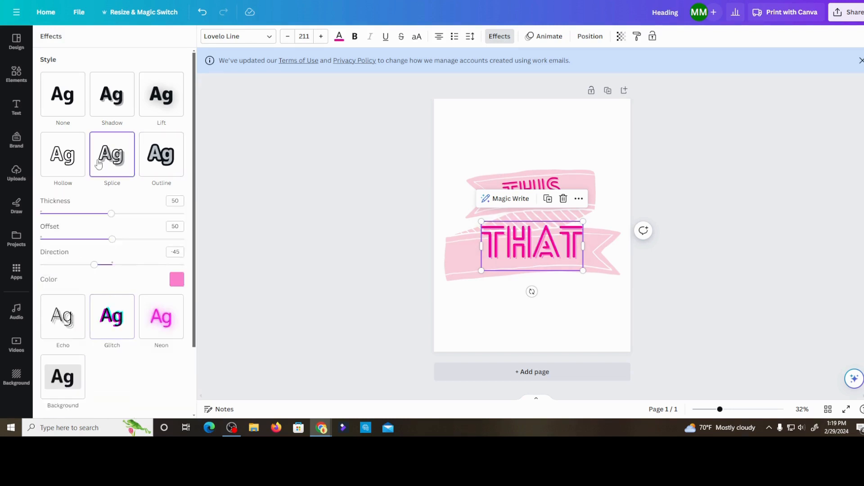
pyautogui.click(414, 271)
# - Reduce THAT to a font size of about 159 and tilt it slightly to follow the lower ribbon's slope
pyautogui.click(536, 277)
pyautogui.click(536, 257)
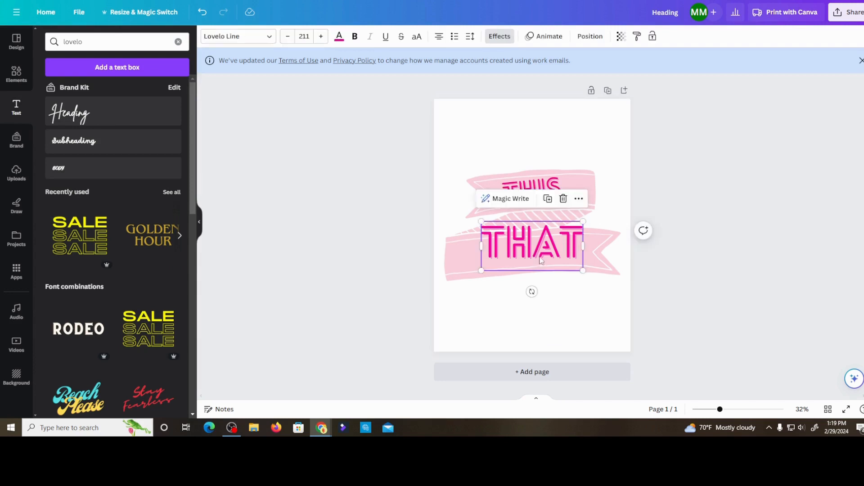
pyautogui.moveTo(532, 292); pyautogui.dragTo(536, 293)
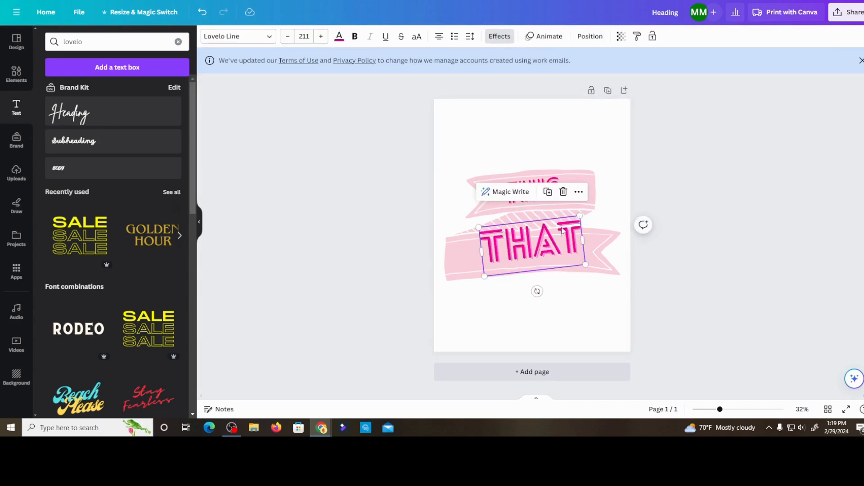
pyautogui.moveTo(580, 215); pyautogui.dragTo(557, 231)
pyautogui.moveTo(541, 264); pyautogui.dragTo(548, 264)
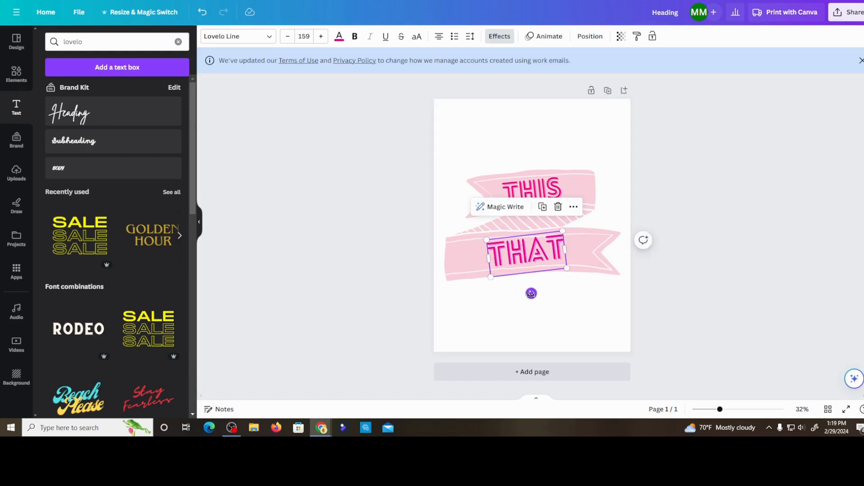
pyautogui.moveTo(531, 293); pyautogui.dragTo(525, 292)
pyautogui.click(342, 293)
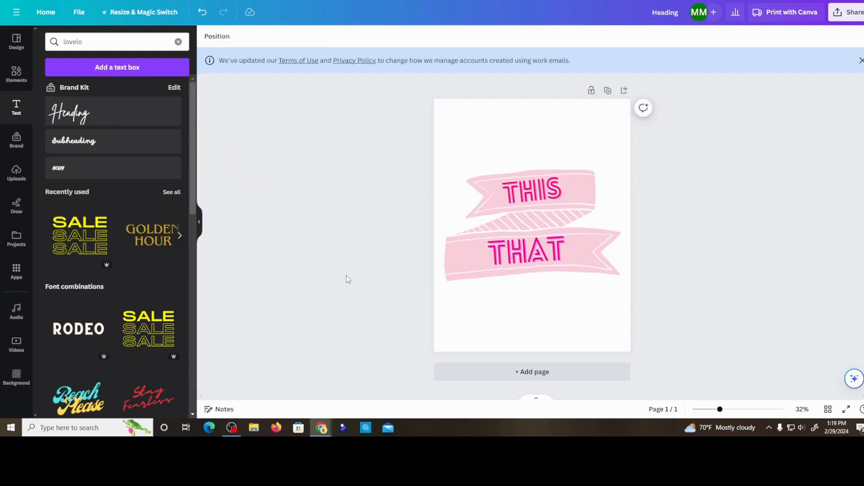
# - Add a Brand Kit heading reading "&" between THIS and THAT in Lovelo Line, enlarged to a font size of about 110
pyautogui.click(77, 114)
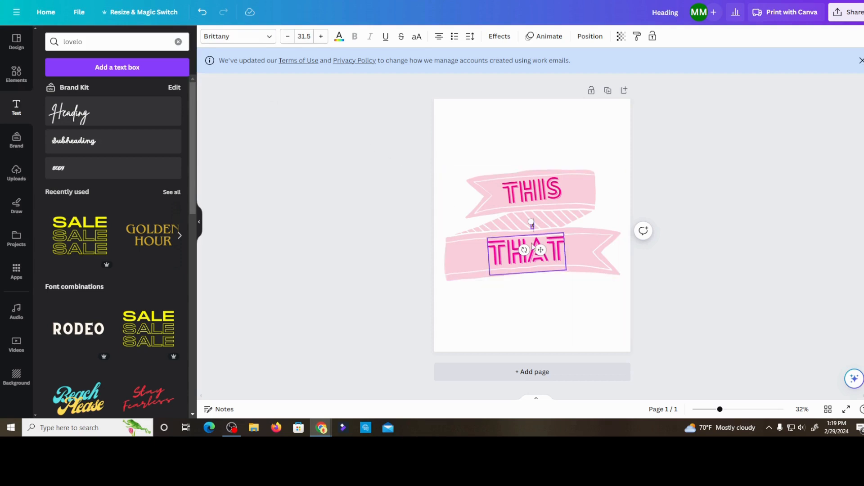
pyautogui.moveTo(531, 224); pyautogui.dragTo(528, 219)
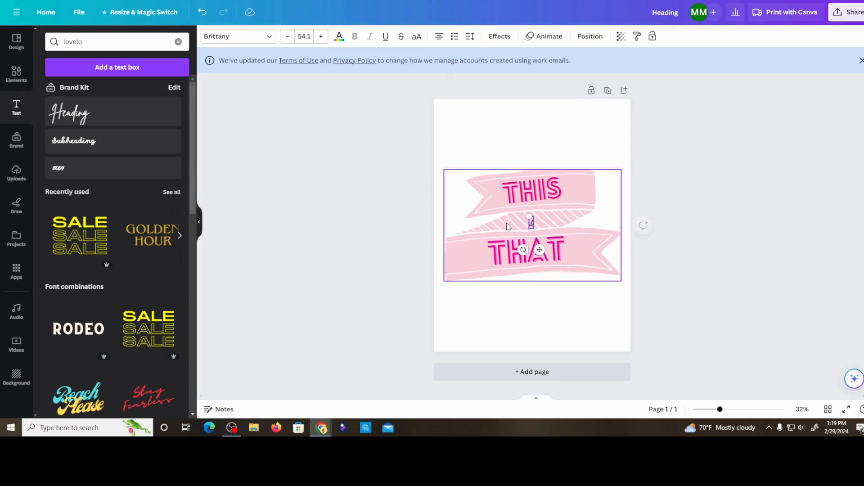
pyautogui.click(272, 38)
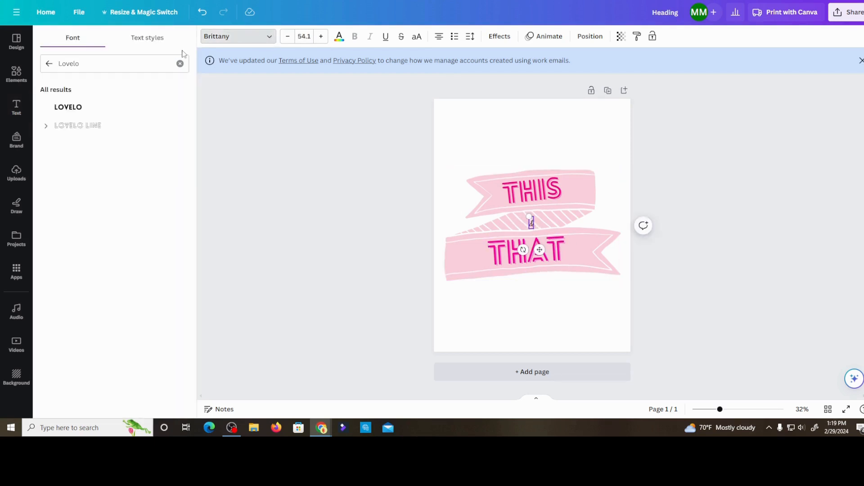
pyautogui.click(92, 127)
pyautogui.click(360, 272)
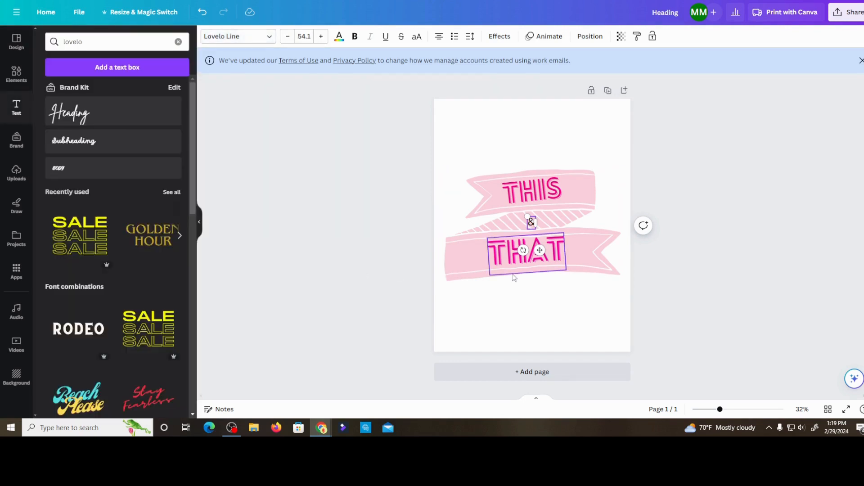
pyautogui.moveTo(527, 217); pyautogui.dragTo(523, 210)
pyautogui.click(388, 260)
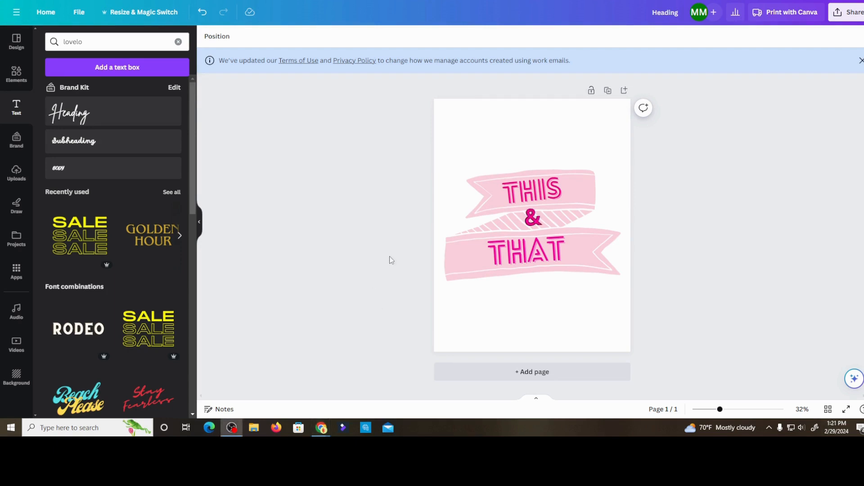
# - Rotate the ribbon banner slightly counterclockwise and tilt the word THIS to match its upper ribbon
pyautogui.click(584, 255)
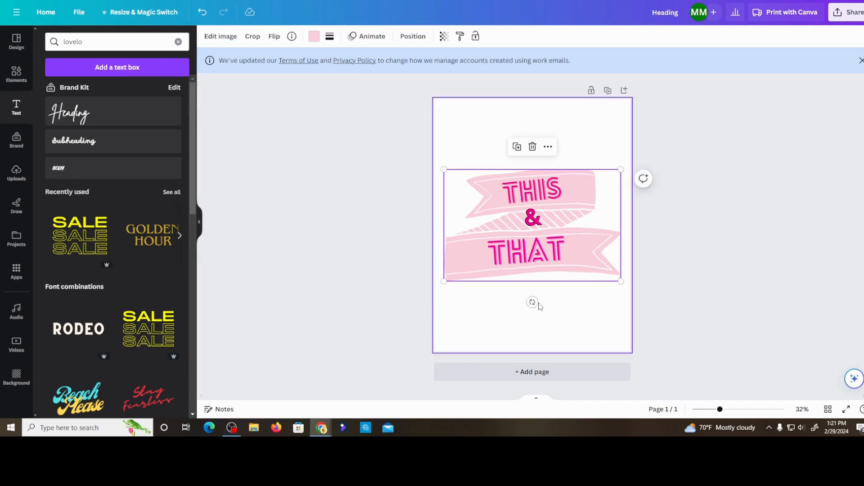
pyautogui.moveTo(533, 302); pyautogui.dragTo(545, 303)
pyautogui.click(545, 200)
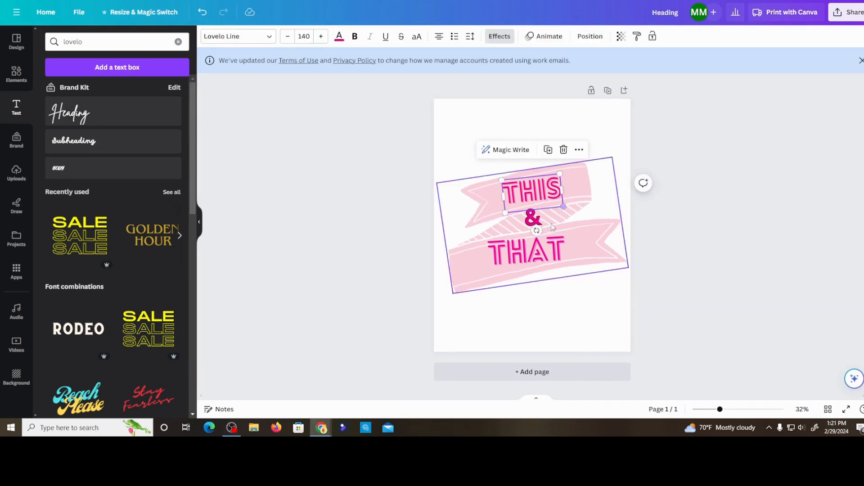
pyautogui.moveTo(536, 231); pyautogui.dragTo(540, 228)
# - Tilt the word THAT to match the rotated lower ribbon and reposition it on the ribbon
pyautogui.click(527, 252)
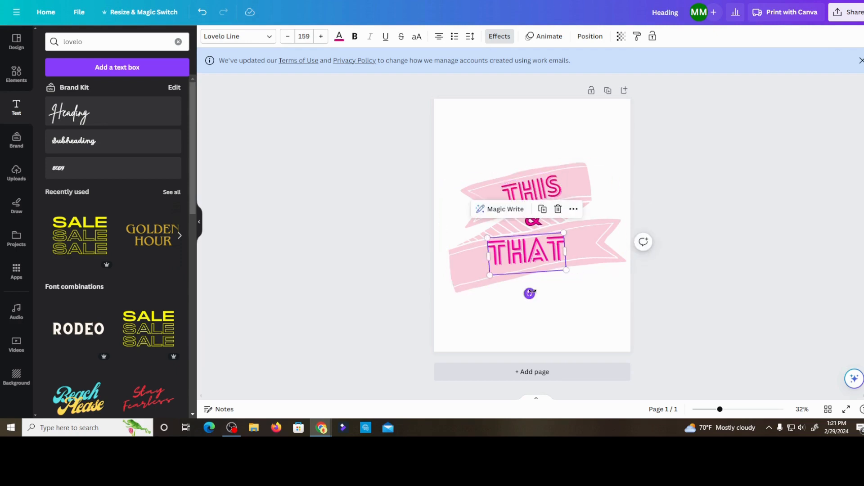
pyautogui.moveTo(530, 293); pyautogui.dragTo(535, 293)
pyautogui.moveTo(534, 244); pyautogui.dragTo(535, 246)
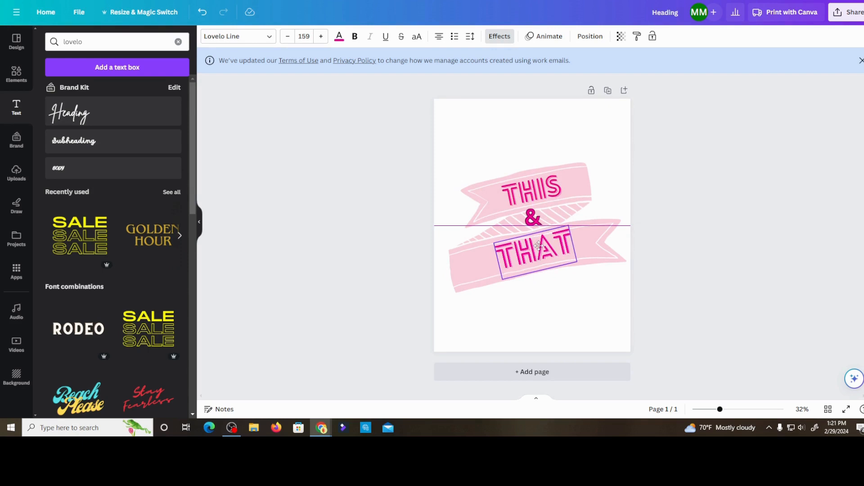
pyautogui.click(531, 221)
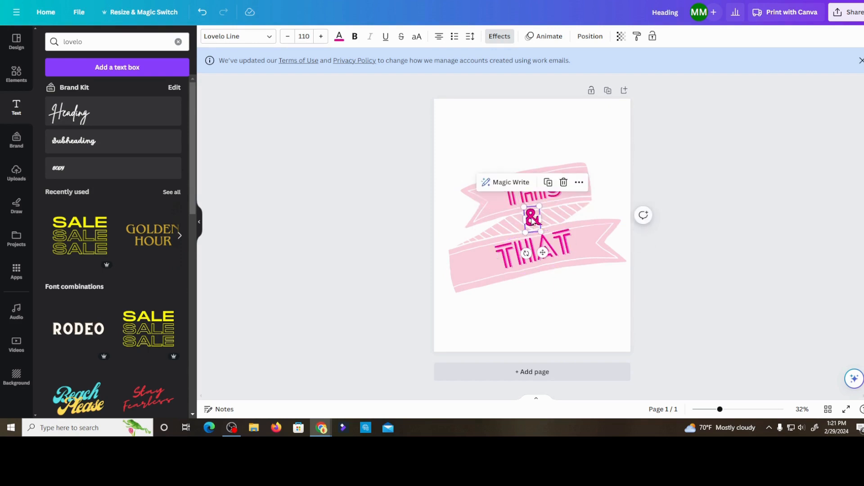
pyautogui.click(366, 258)
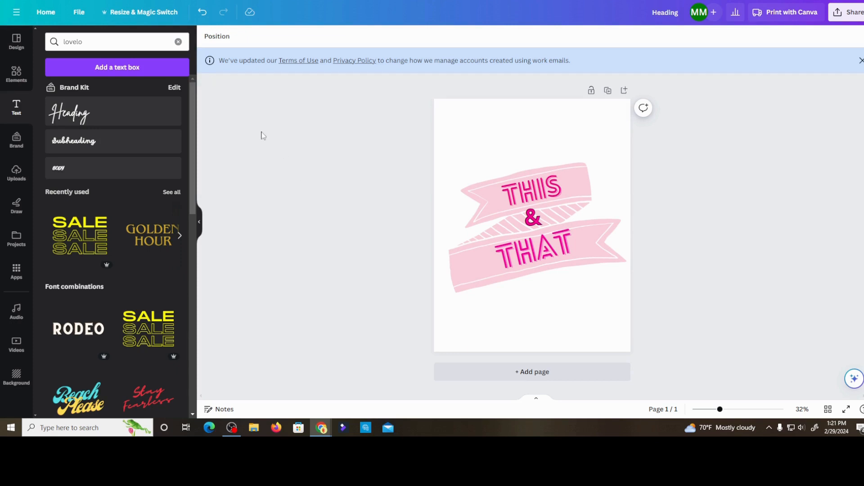
# - Search the graphics elements for "woman shopping"
pyautogui.click(15, 75)
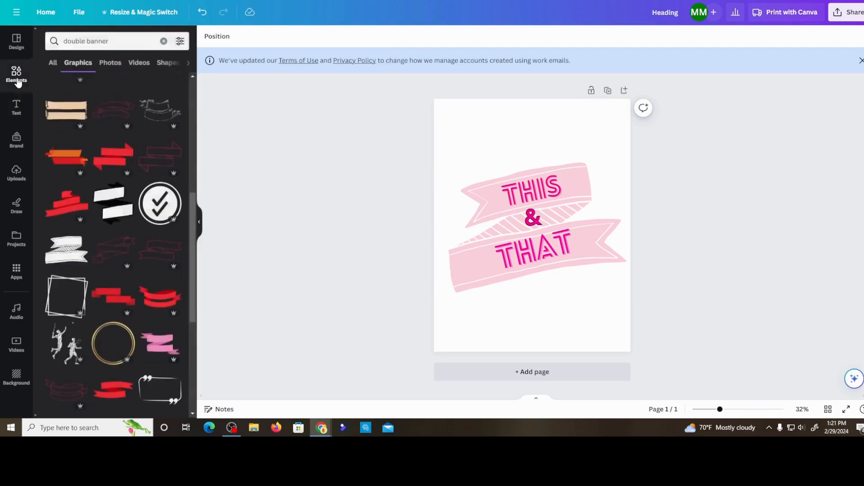
pyautogui.moveTo(109, 41); pyautogui.dragTo(45, 44)
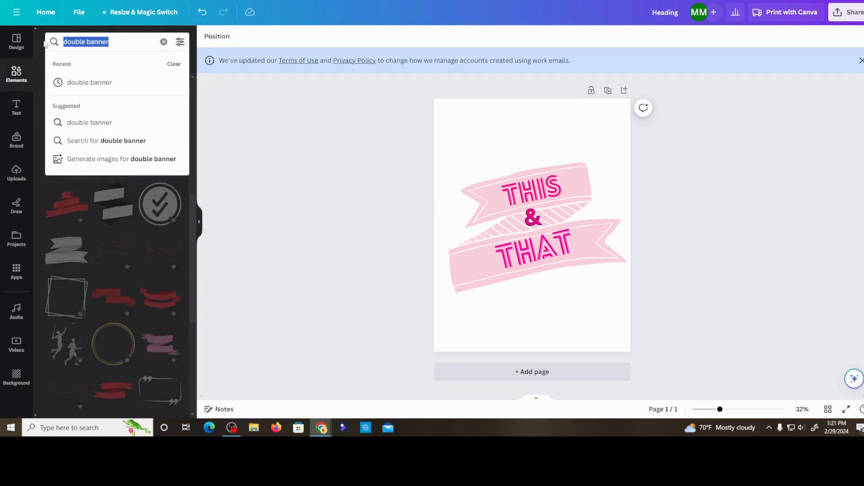
pyautogui.write('woma')
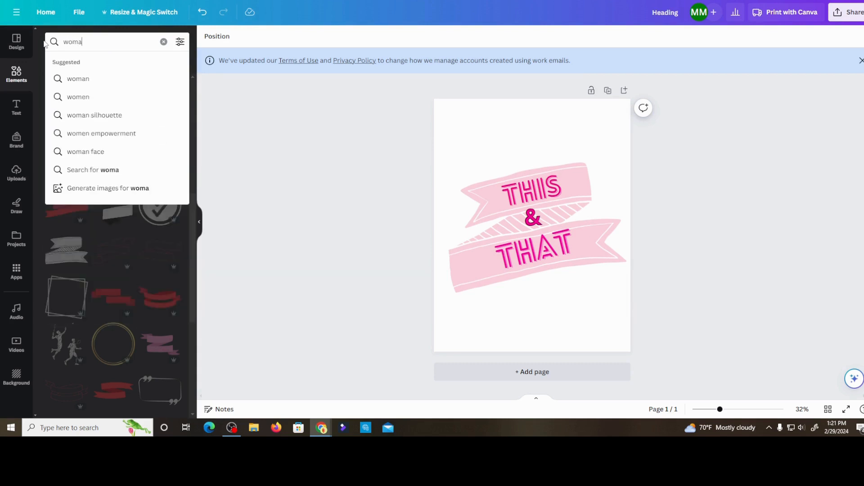
pyautogui.write('n shoppi')
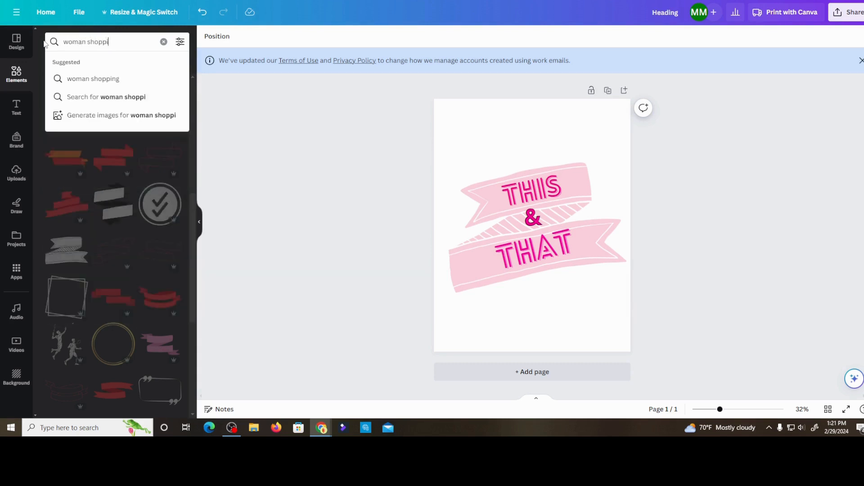
pyautogui.write('ng')
pyautogui.press('Return')
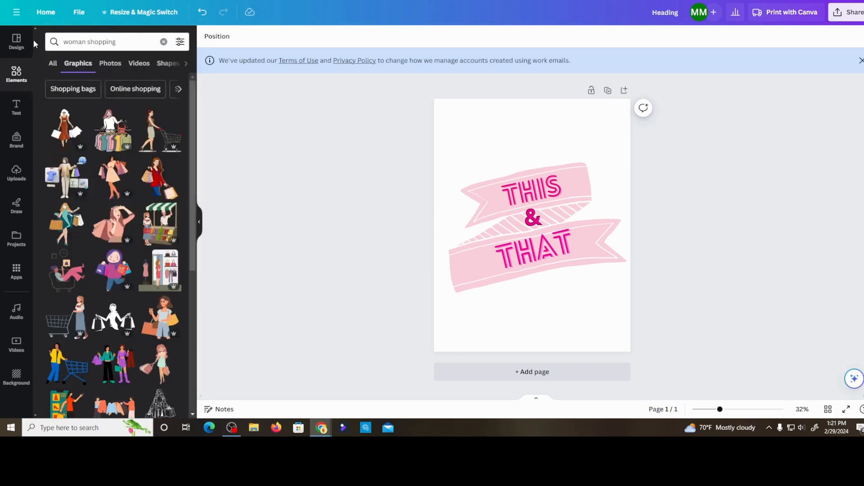
# - Insert the silhouette of a woman swinging shopping bags and place it over the start of the lower ribbon
pyautogui.scroll(-5, 95, 184)
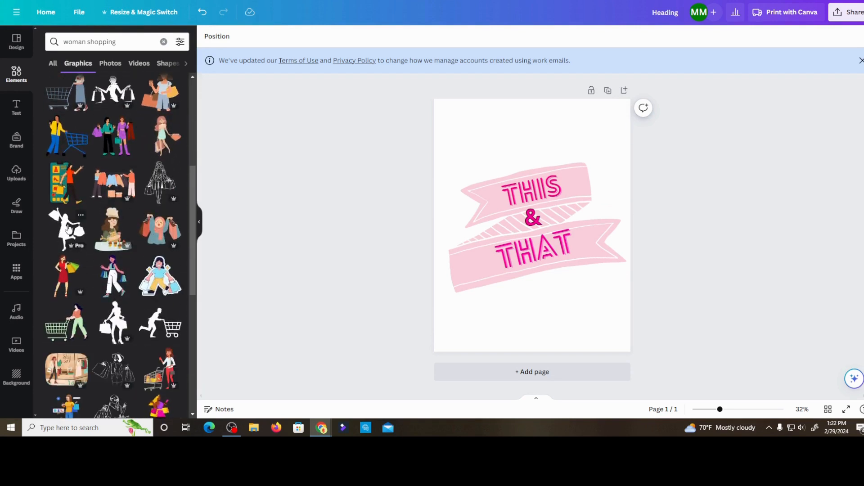
pyautogui.scroll(-1, 90, 225)
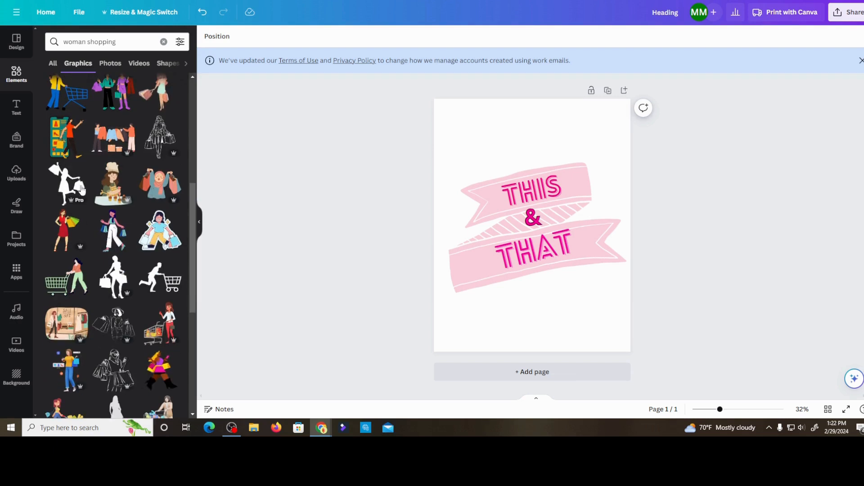
pyautogui.click(66, 187)
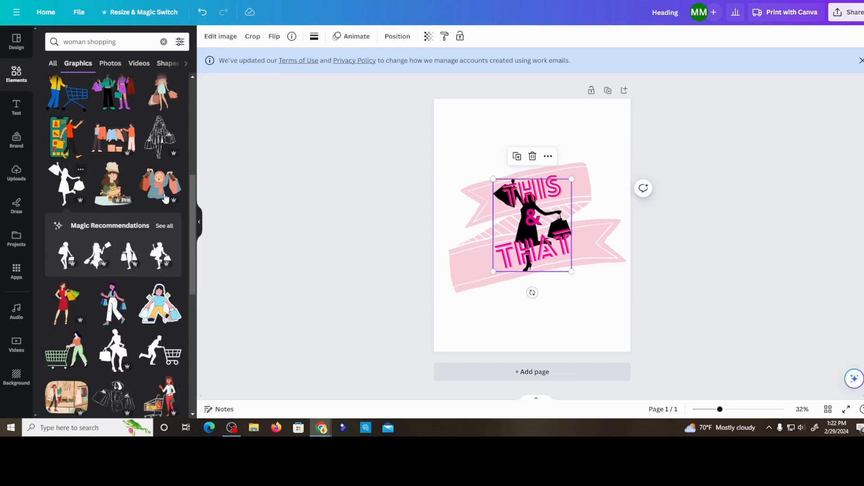
pyautogui.moveTo(502, 220); pyautogui.dragTo(466, 274)
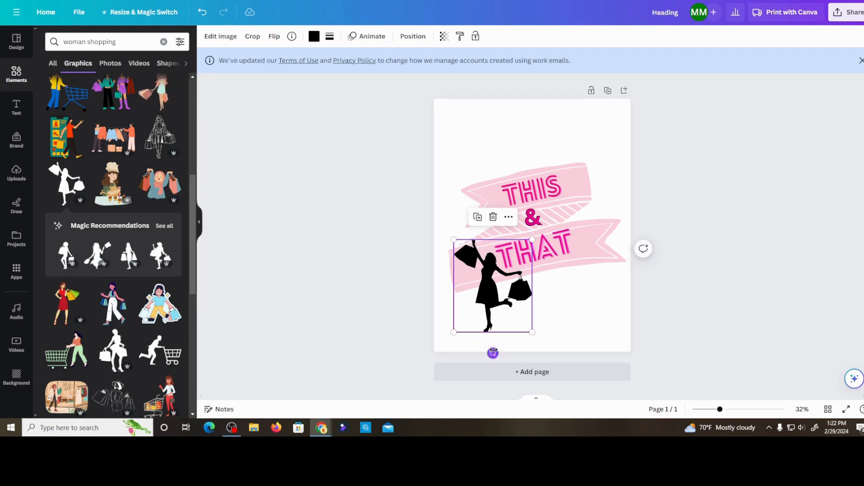
# - Tilt the woman silhouette slightly counterclockwise, enlarge it a little and reposition it beside the word THAT
pyautogui.moveTo(495, 351); pyautogui.dragTo(501, 349)
pyautogui.moveTo(485, 302); pyautogui.dragTo(493, 301)
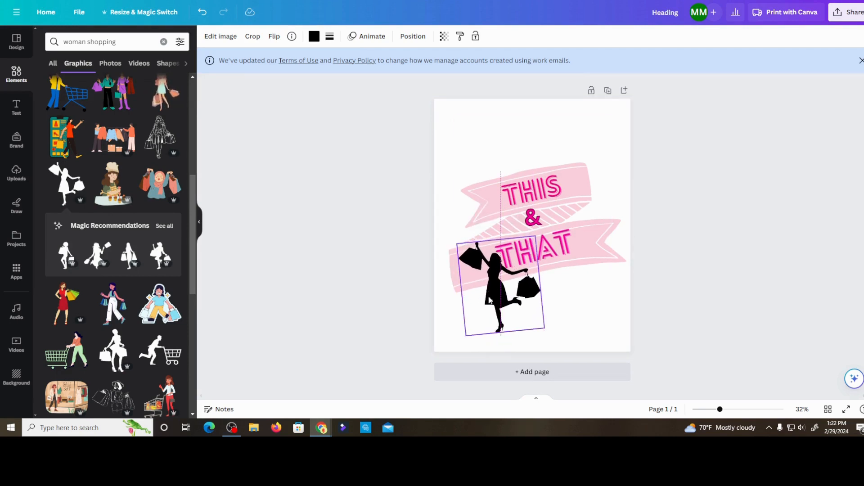
pyautogui.click(338, 302)
pyautogui.click(497, 293)
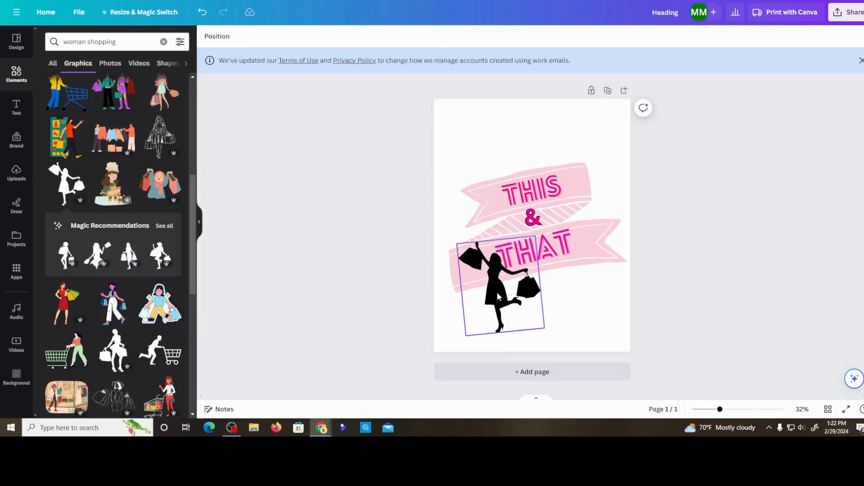
pyautogui.moveTo(545, 328); pyautogui.dragTo(549, 334)
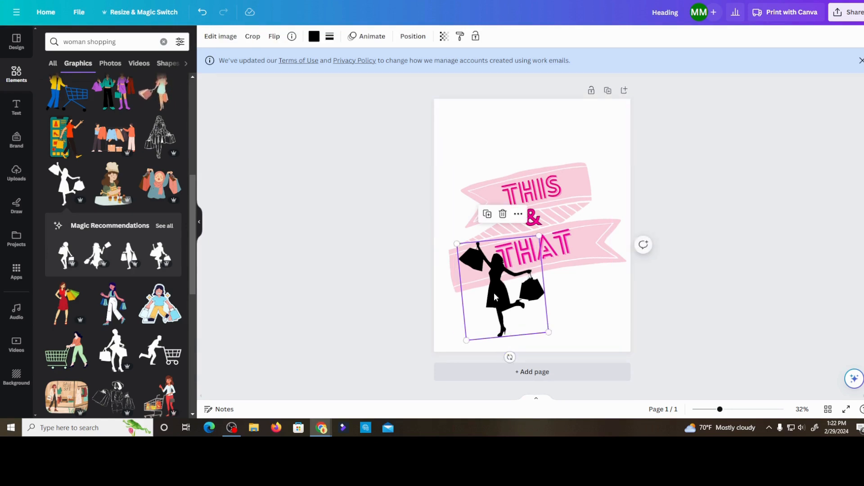
pyautogui.moveTo(494, 288); pyautogui.dragTo(485, 284)
pyautogui.click(335, 301)
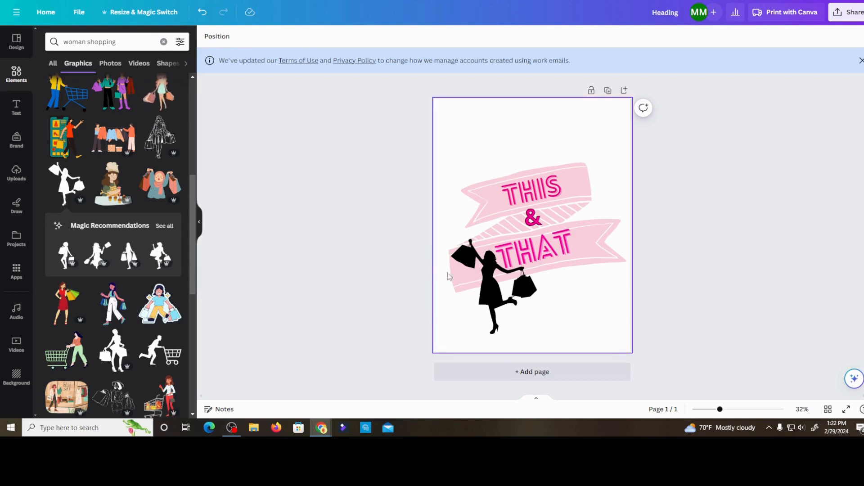
# - Try yellow, blue, violet and pink shades on the woman silhouette and settle on the Brand Kit's hot pink
pyautogui.click(495, 292)
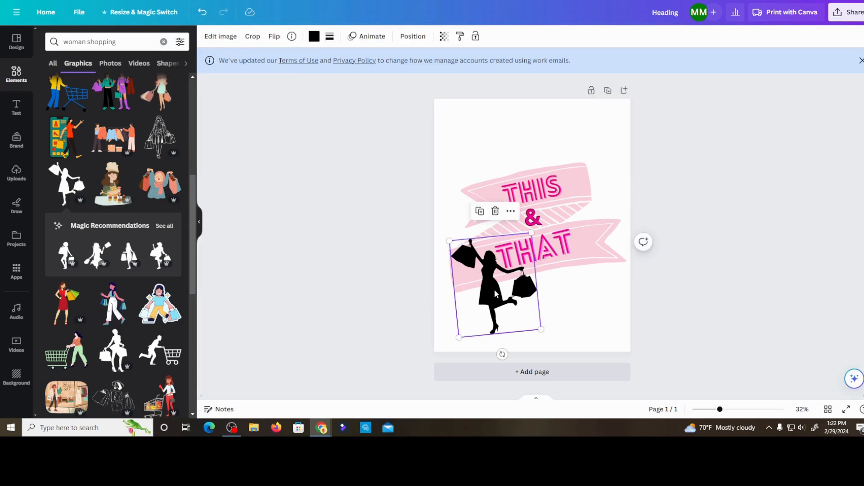
pyautogui.click(315, 43)
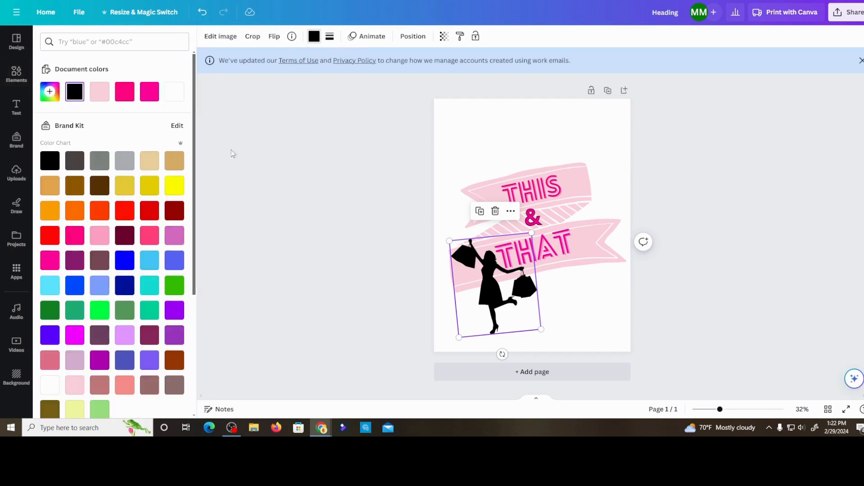
pyautogui.click(174, 185)
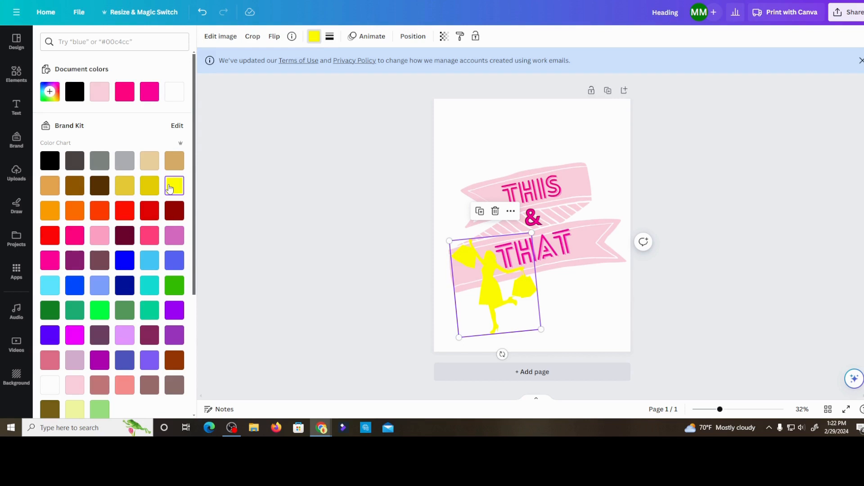
pyautogui.click(122, 263)
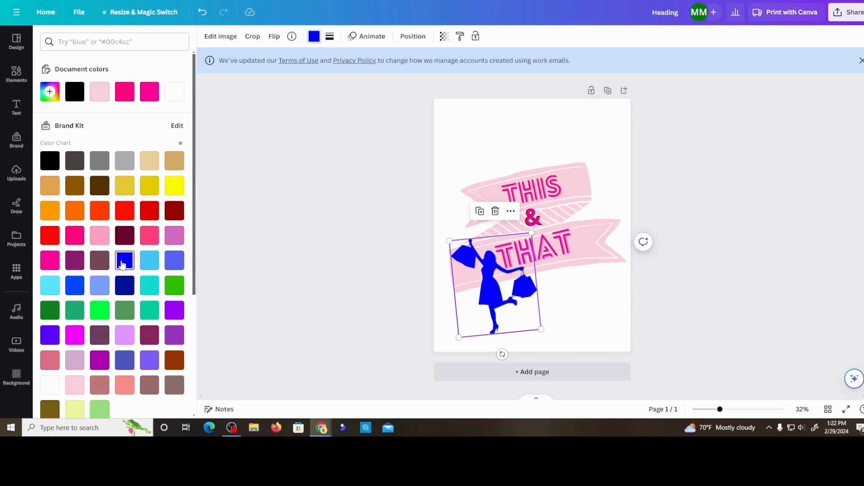
pyautogui.click(53, 261)
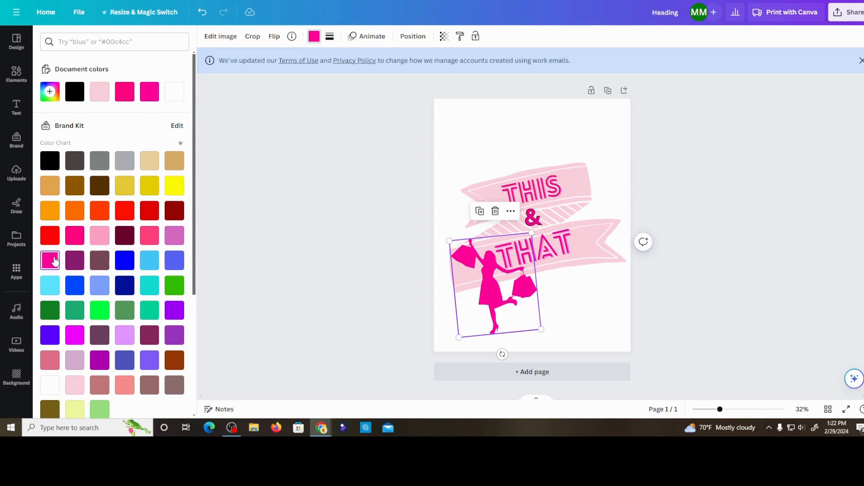
pyautogui.click(70, 239)
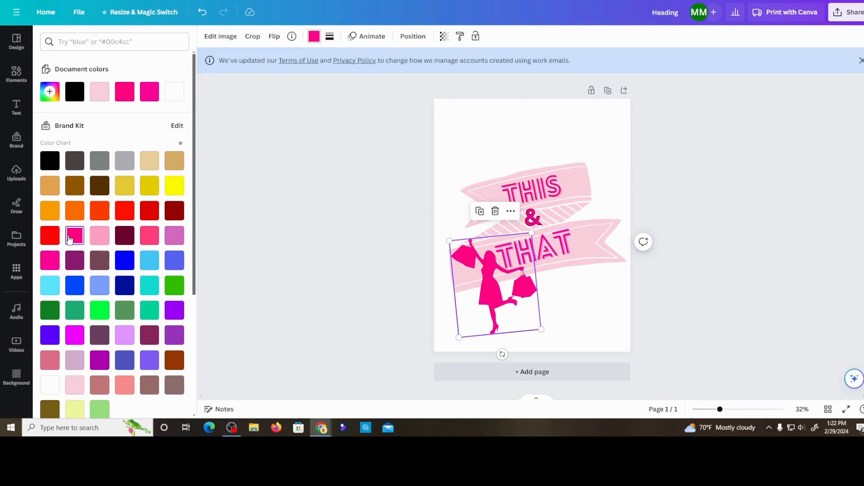
pyautogui.scroll(-2, 70, 241)
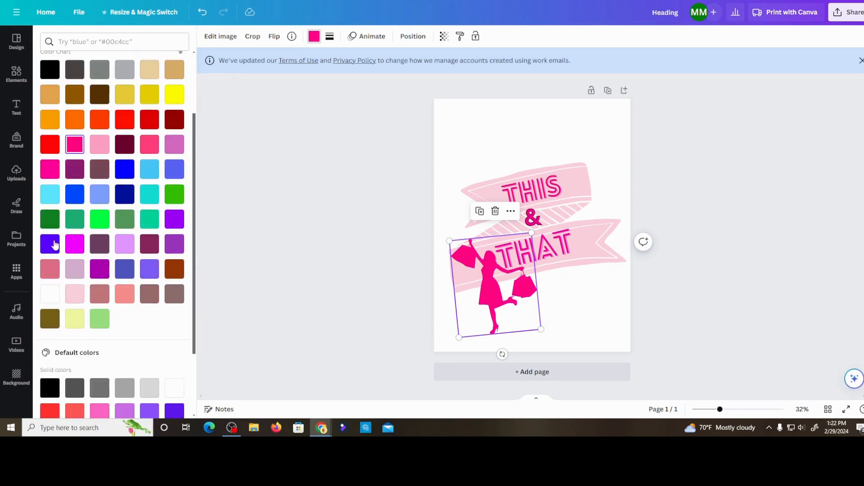
pyautogui.click(51, 245)
pyautogui.scroll(2, 92, 245)
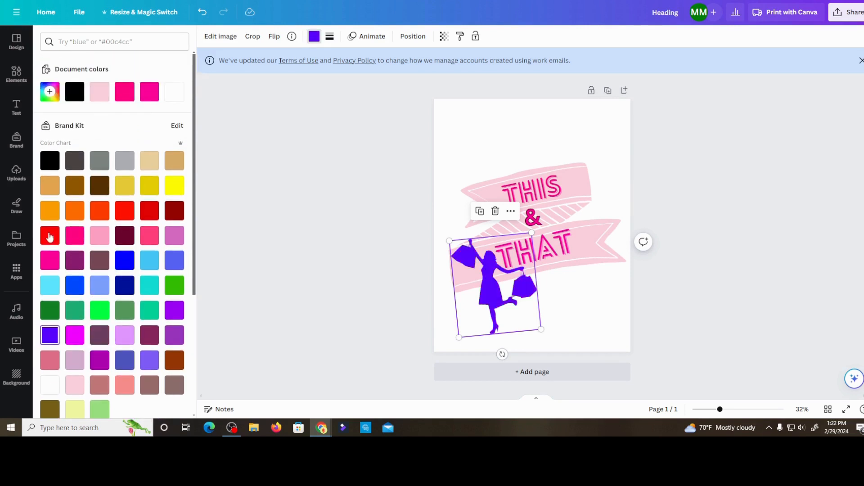
pyautogui.click(50, 260)
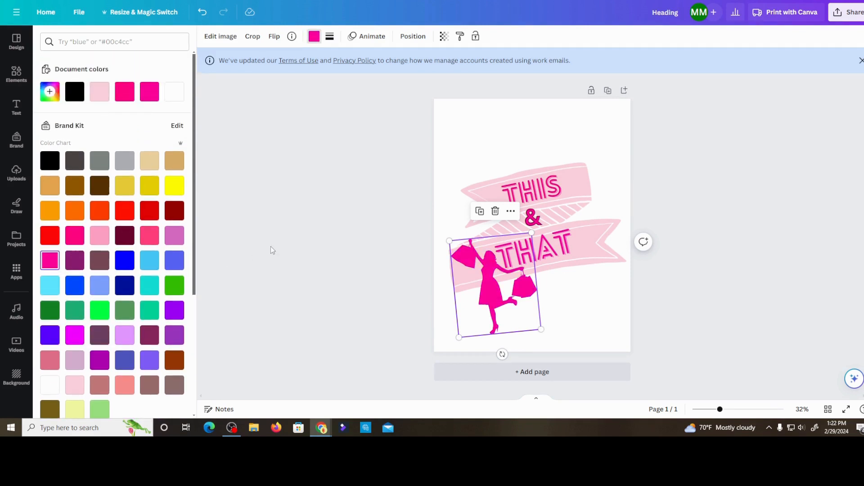
pyautogui.click(331, 253)
pyautogui.click(345, 242)
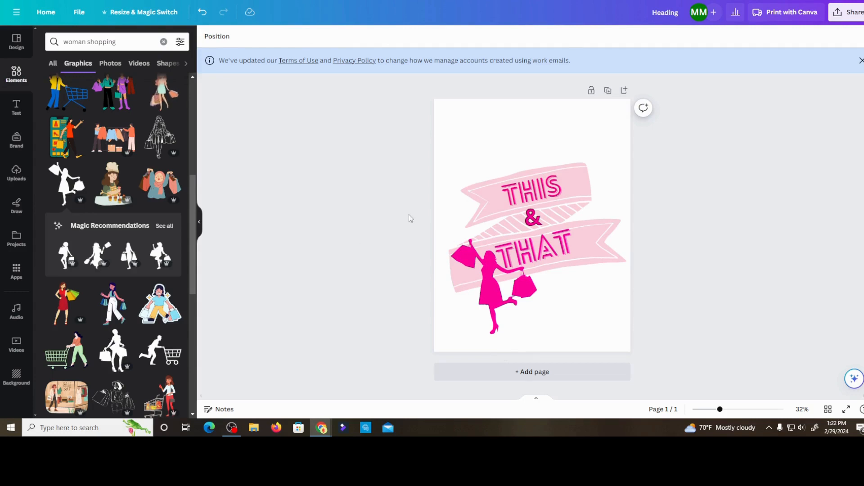
# - Add a solid border with a weight of 4 to the ribbon banner graphic
pyautogui.click(571, 177)
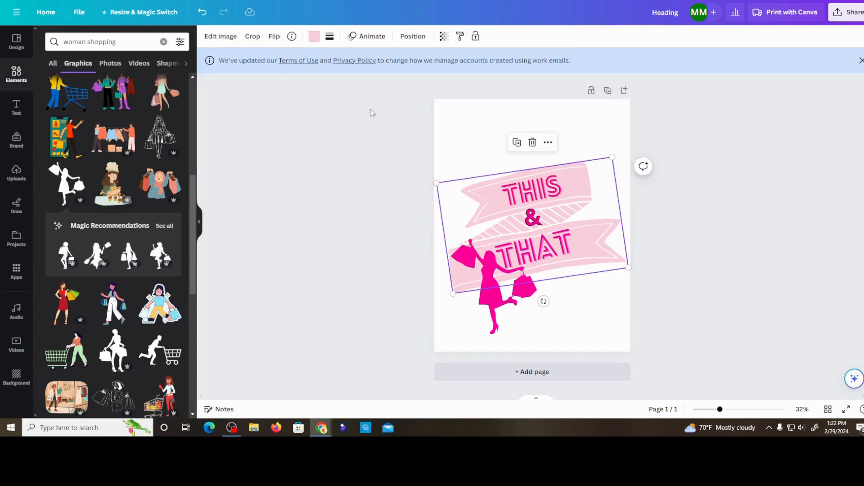
pyautogui.click(330, 36)
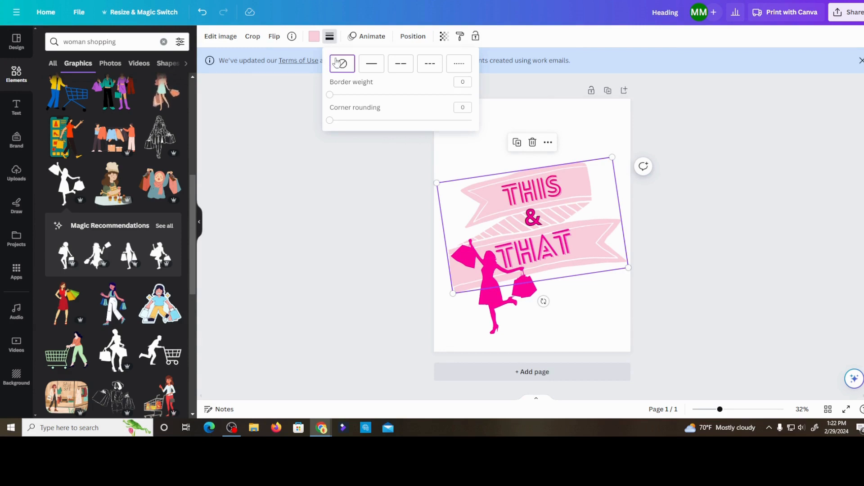
pyautogui.click(371, 65)
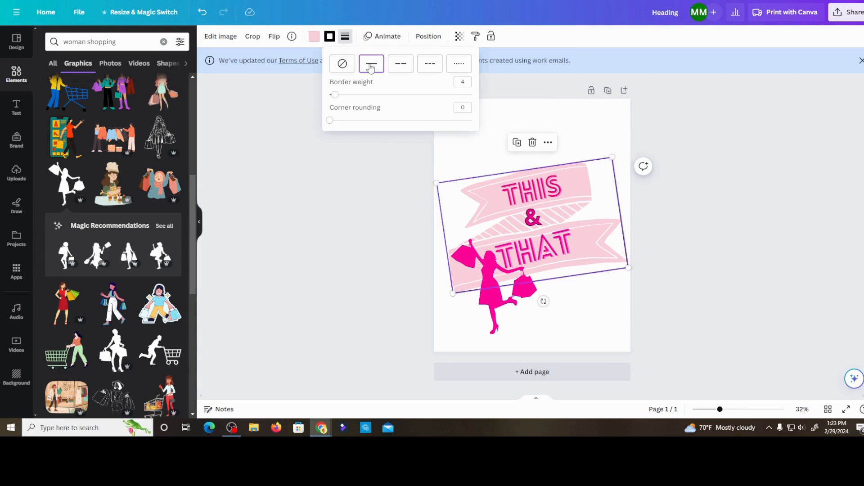
pyautogui.click(290, 141)
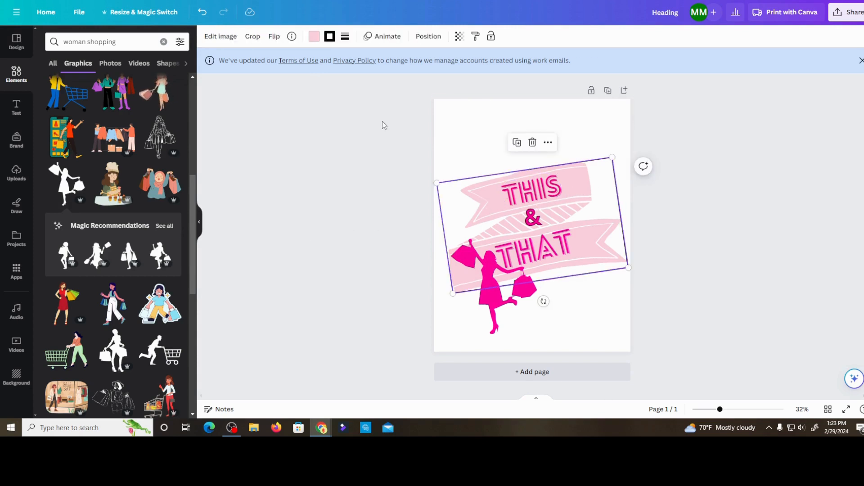
# - Try the Brand Kit's magenta, light blue, orange, yellow and violet as the ribbon banner's color
pyautogui.click(315, 39)
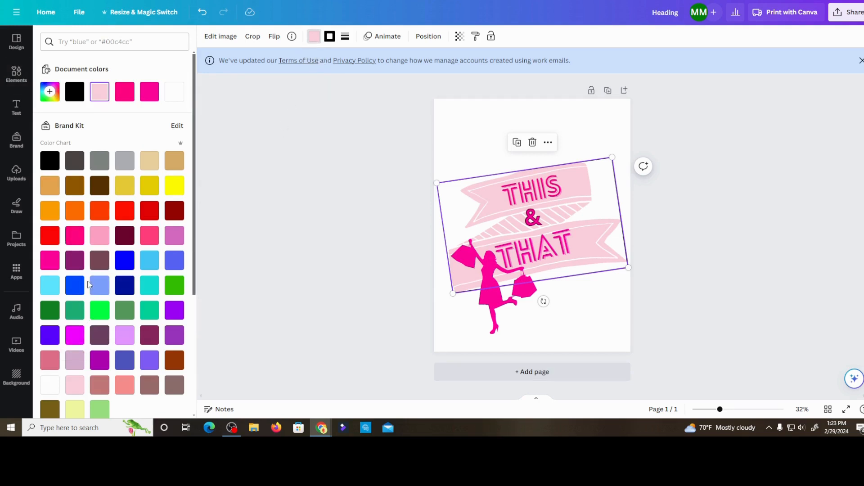
pyautogui.scroll(-1, 95, 287)
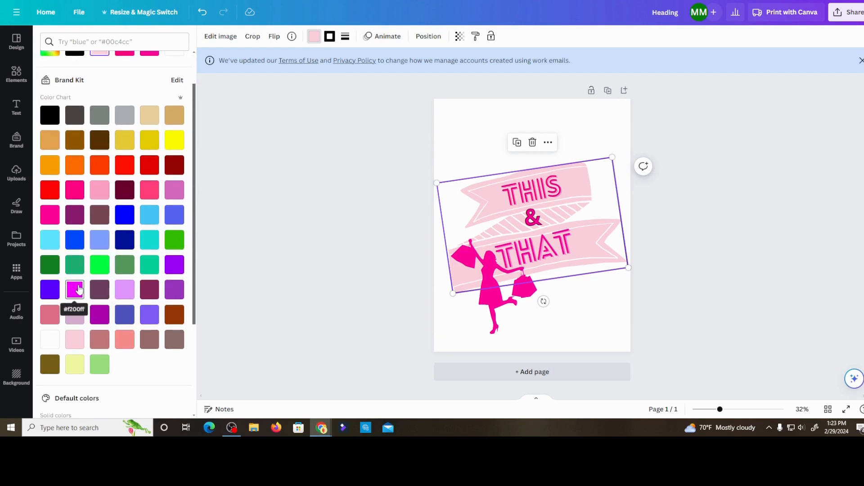
pyautogui.click(78, 289)
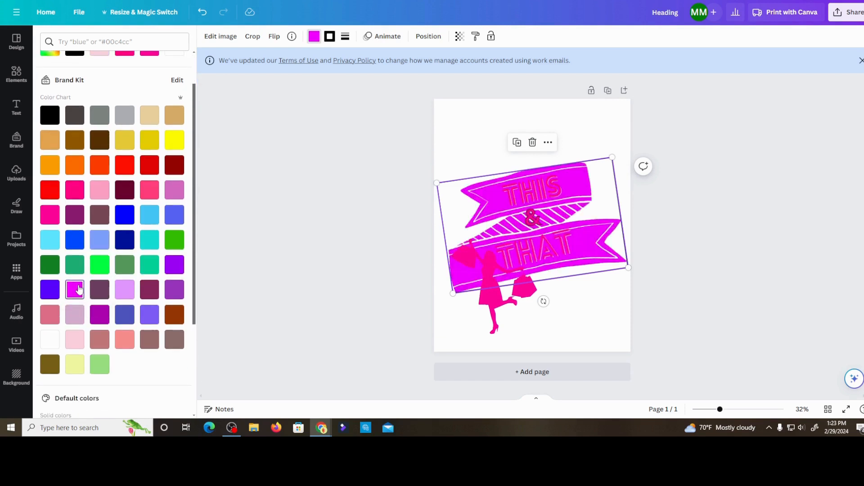
pyautogui.click(50, 242)
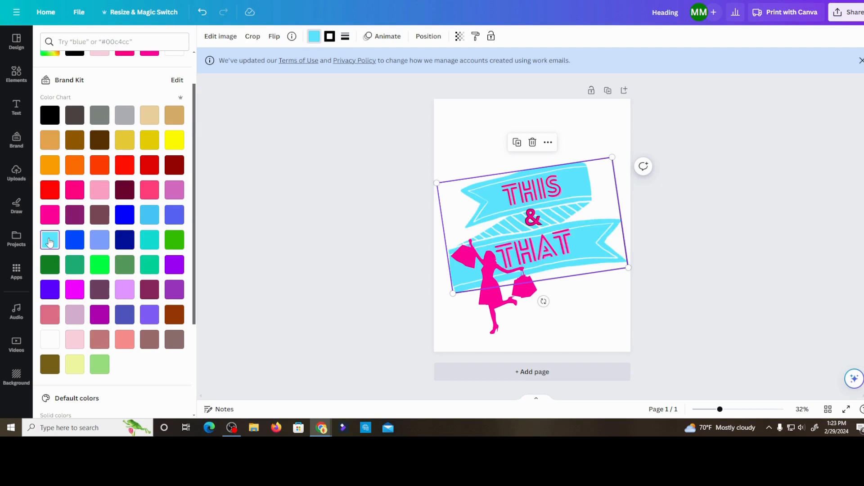
pyautogui.click(50, 166)
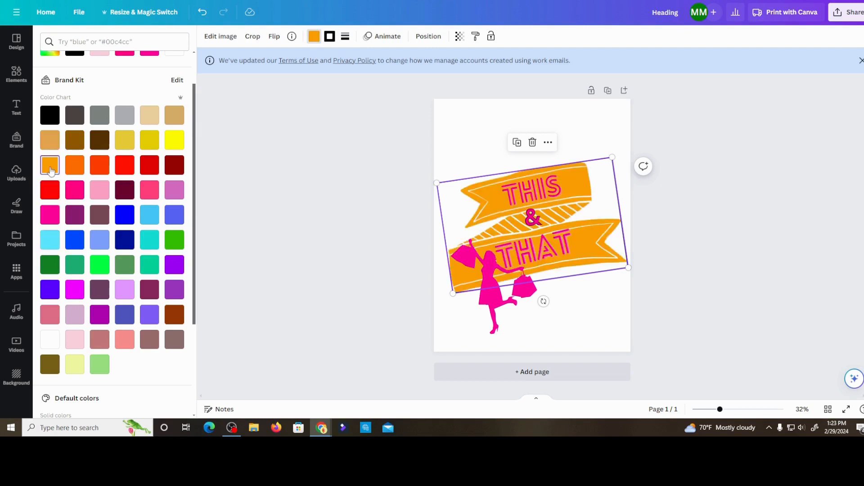
pyautogui.click(173, 140)
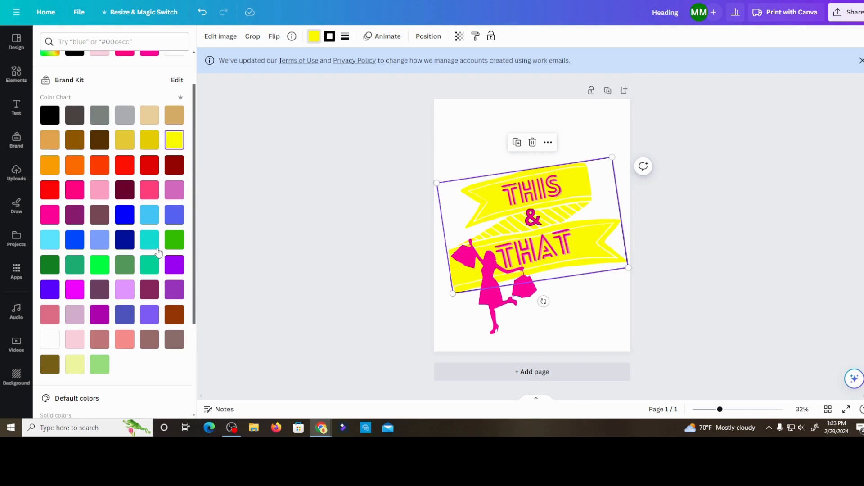
pyautogui.scroll(-2, 148, 280)
pyautogui.click(150, 224)
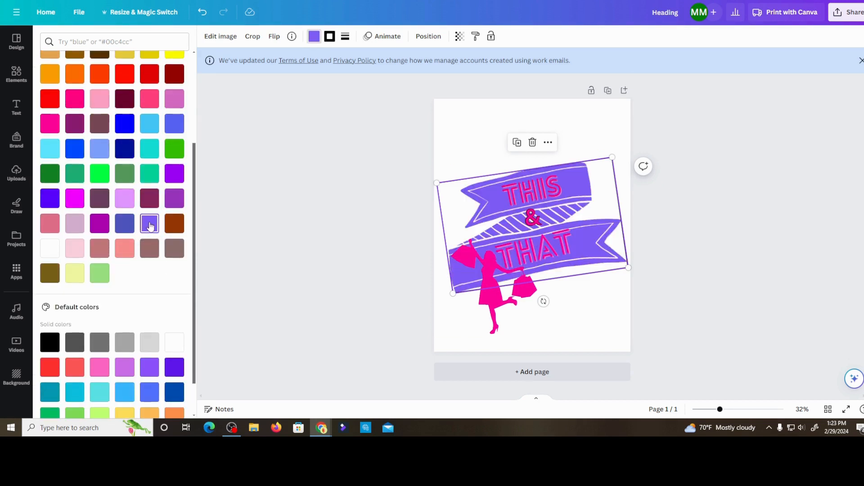
# - Try magenta, white, olive, orchid and pale mauve on the ribbon banner and return it to the document's light pink
pyautogui.click(75, 200)
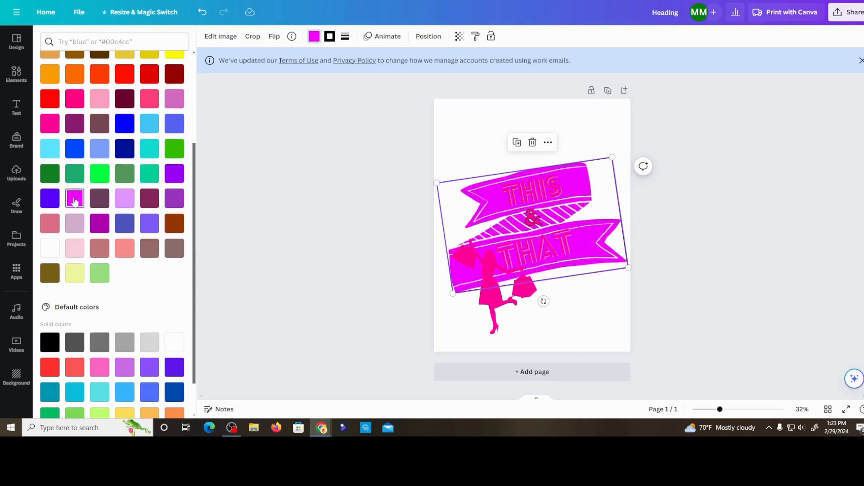
pyautogui.click(50, 250)
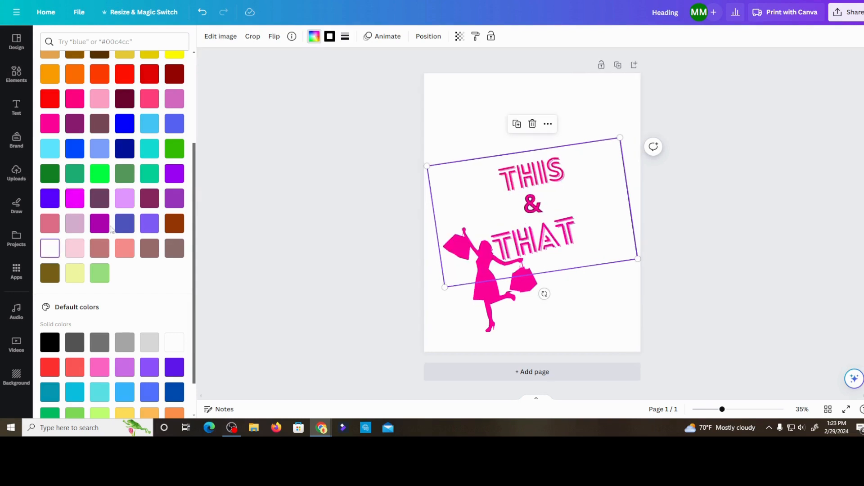
pyautogui.click(50, 272)
pyautogui.scroll(3, 99, 239)
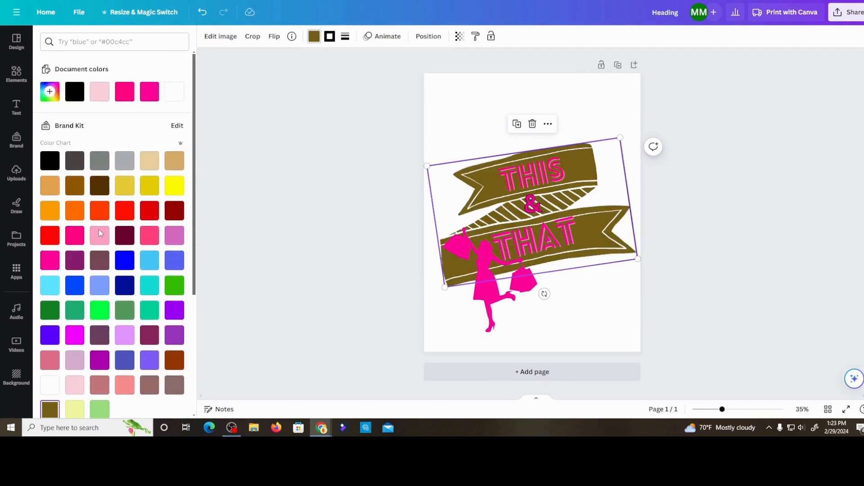
pyautogui.click(151, 237)
pyautogui.click(176, 238)
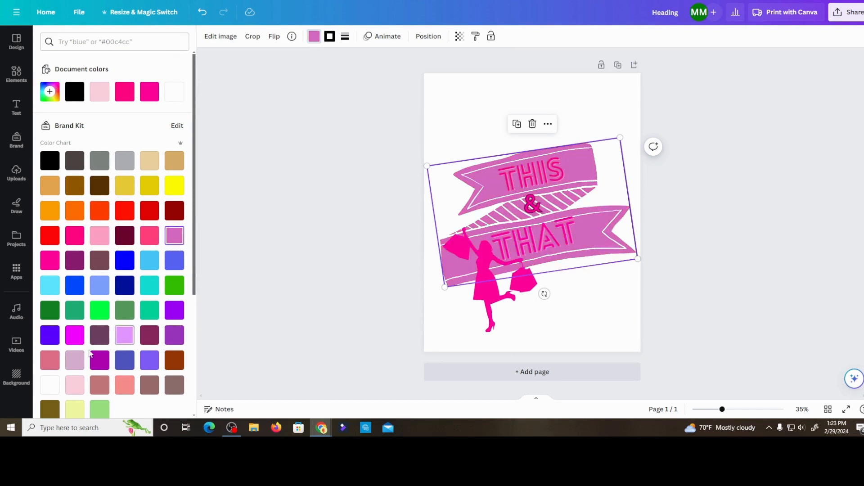
pyautogui.click(75, 361)
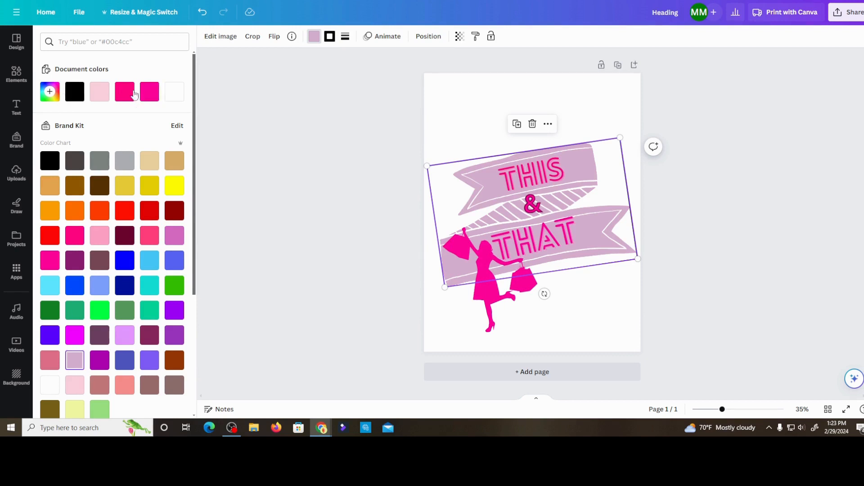
pyautogui.click(97, 92)
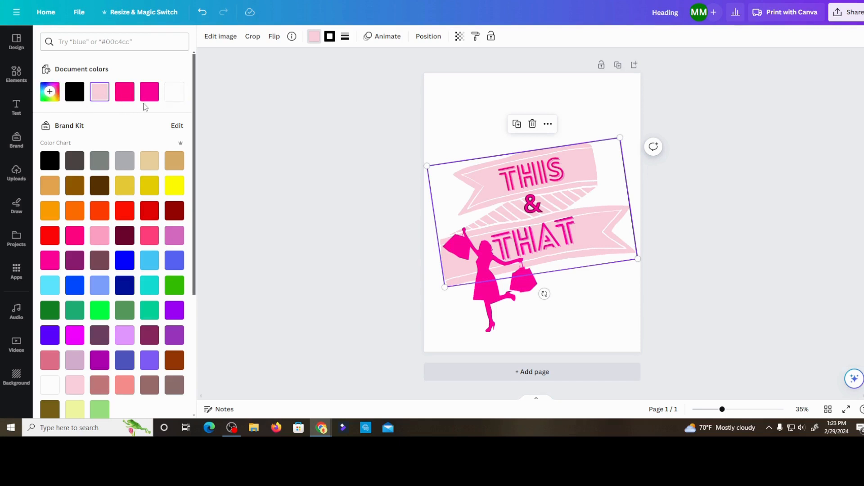
pyautogui.click(304, 152)
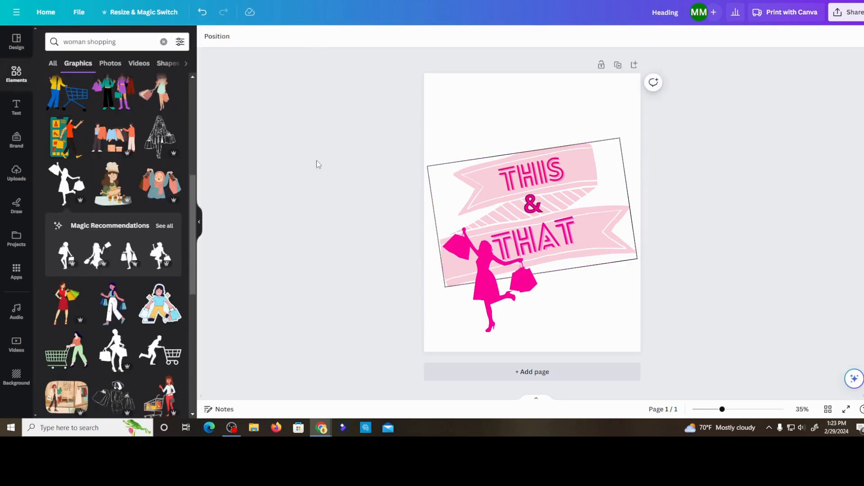
pyautogui.click(440, 168)
pyautogui.click(339, 213)
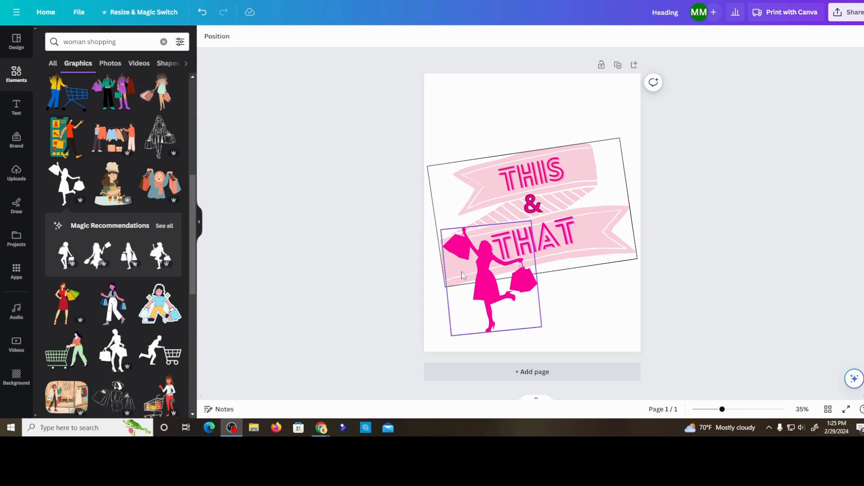
# - Flip the woman-shopping silhouette horizontally, return it to its original direction and deselect it
pyautogui.click(486, 278)
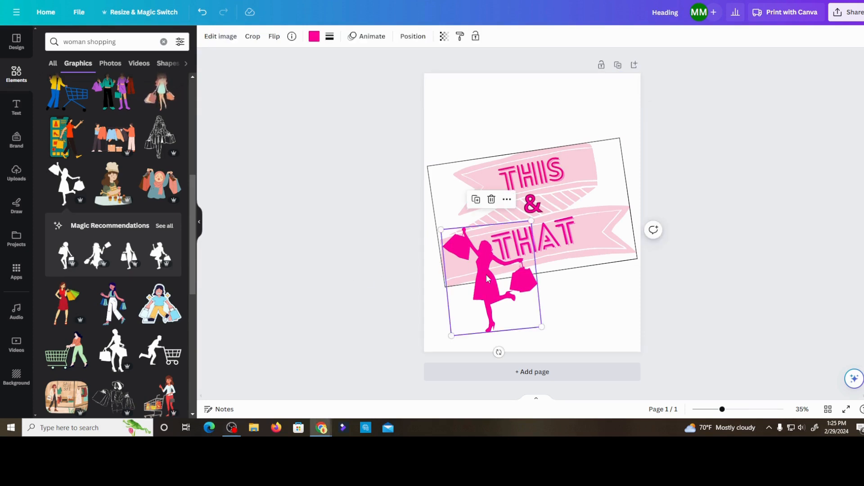
pyautogui.click(274, 36)
pyautogui.click(306, 60)
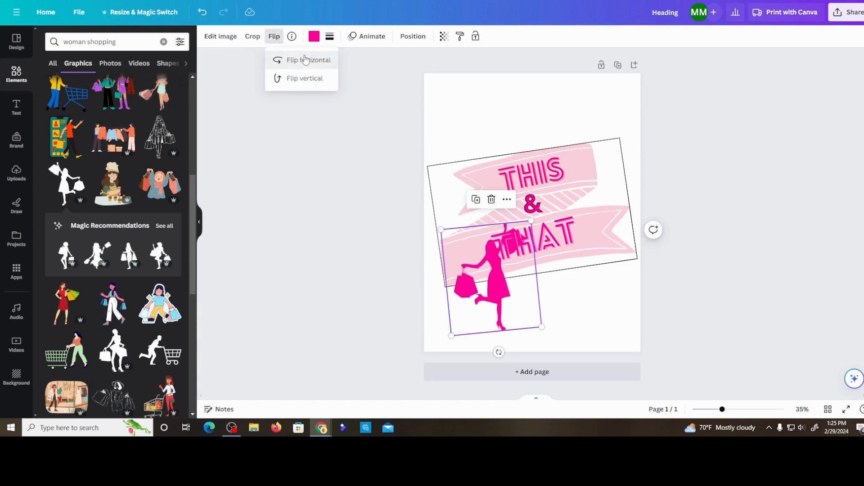
pyautogui.click(306, 60)
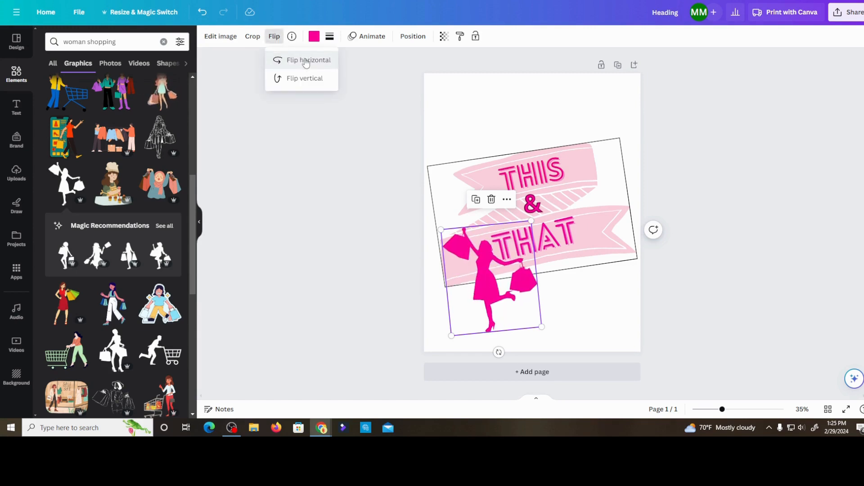
pyautogui.click(306, 62)
pyautogui.click(306, 62)
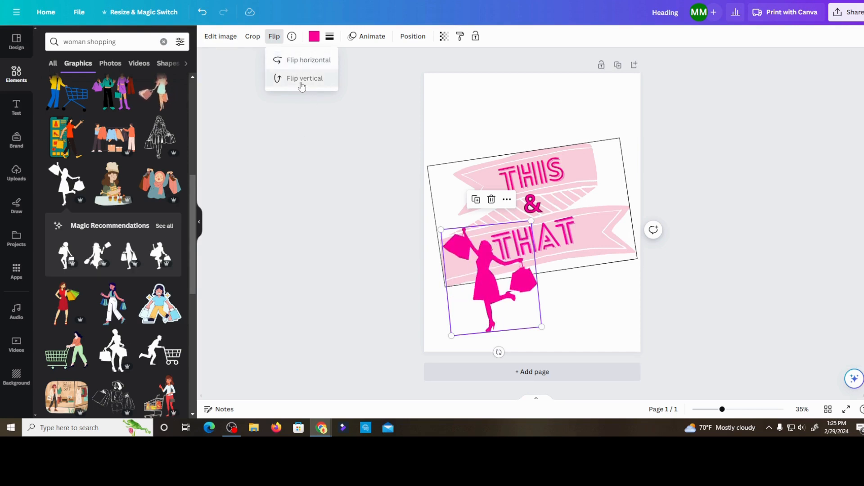
pyautogui.click(310, 118)
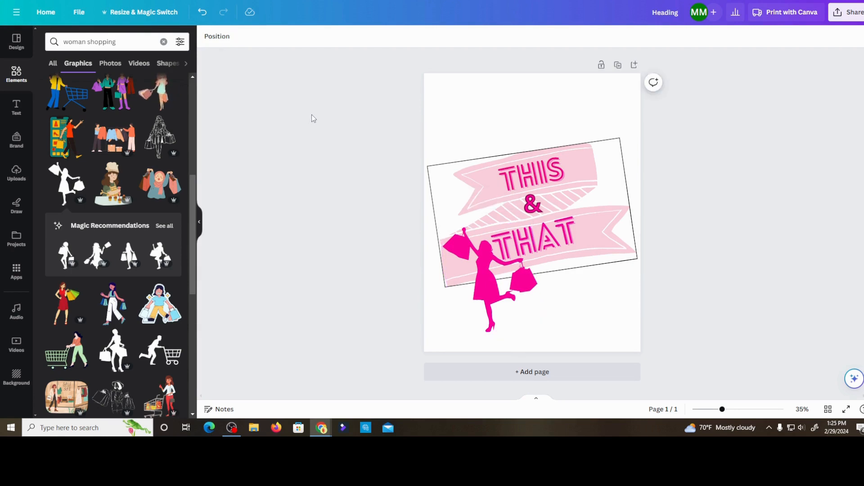
# - Browse the ready-made font combinations in the text library
pyautogui.click(16, 107)
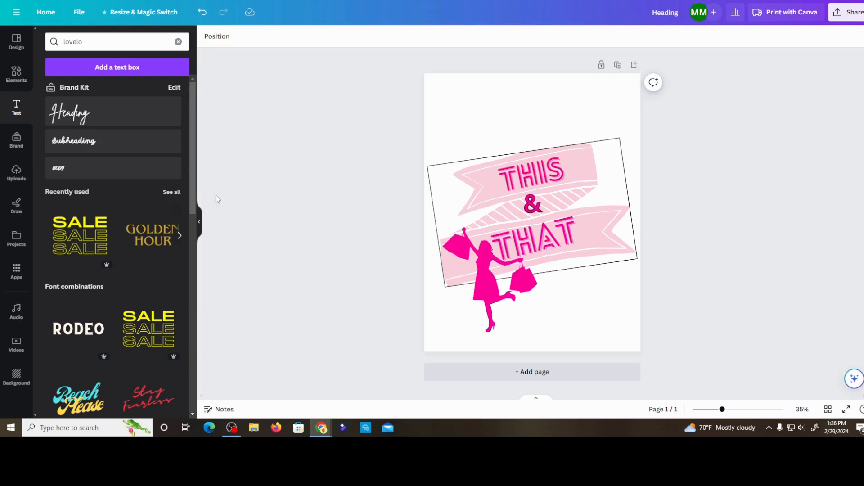
pyautogui.scroll(-3, 105, 245)
pyautogui.scroll(-1, 104, 244)
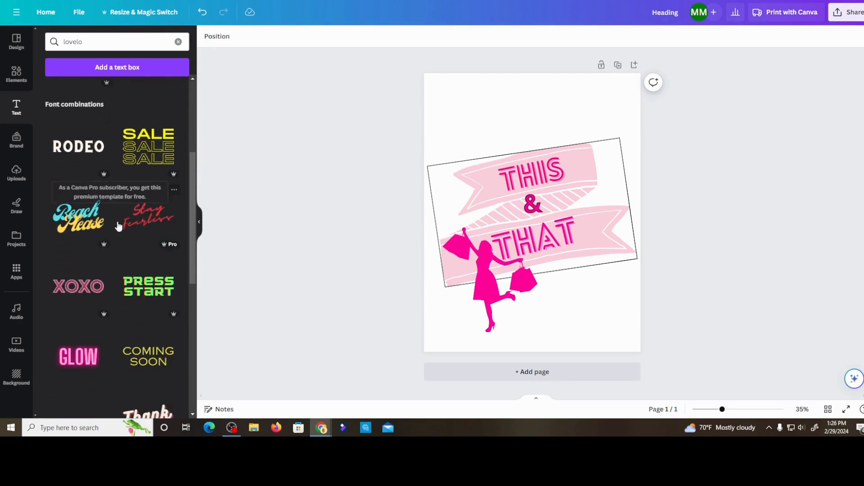
pyautogui.scroll(-2, 97, 252)
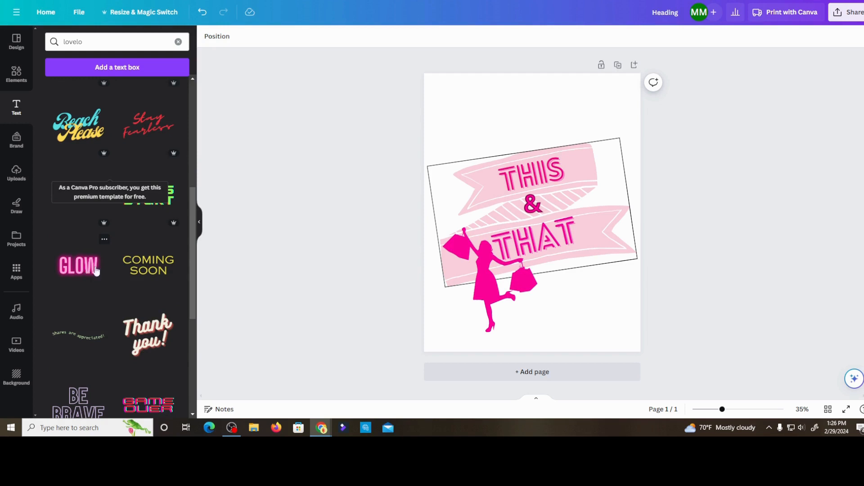
pyautogui.scroll(-3, 130, 266)
pyautogui.scroll(-2, 129, 266)
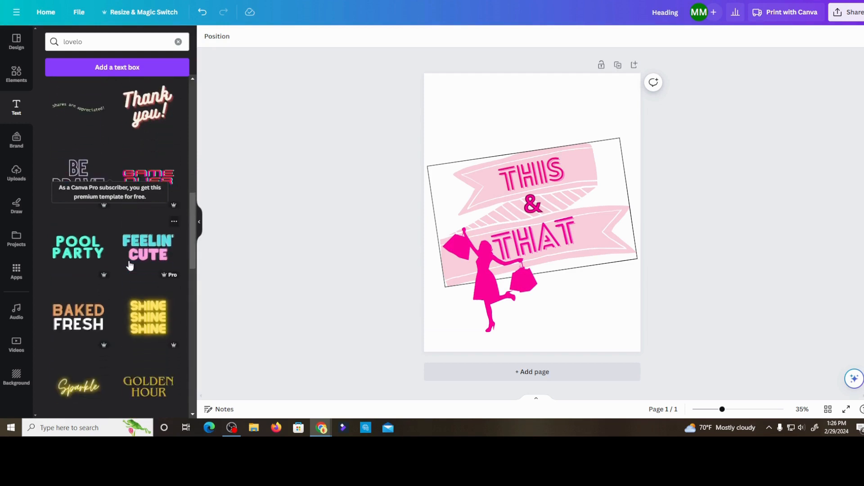
pyautogui.scroll(10, 129, 266)
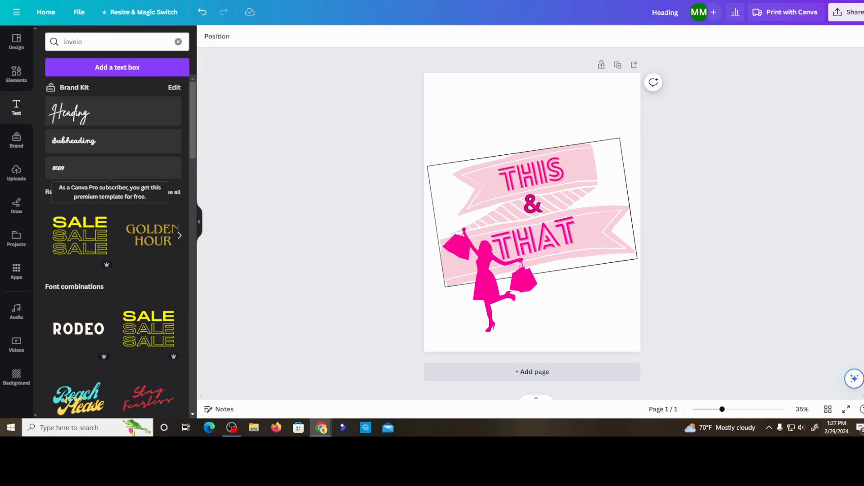
pyautogui.hotkey('alt', 'Tab')
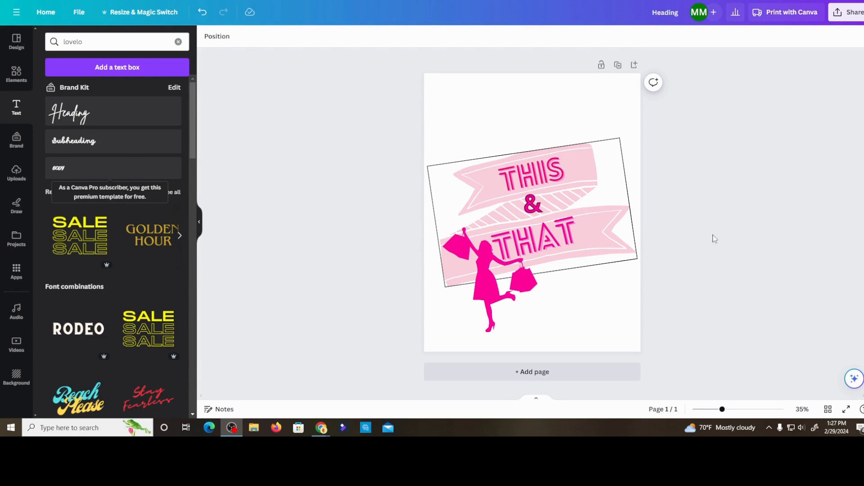
pyautogui.hotkey('alt', 'Tab')
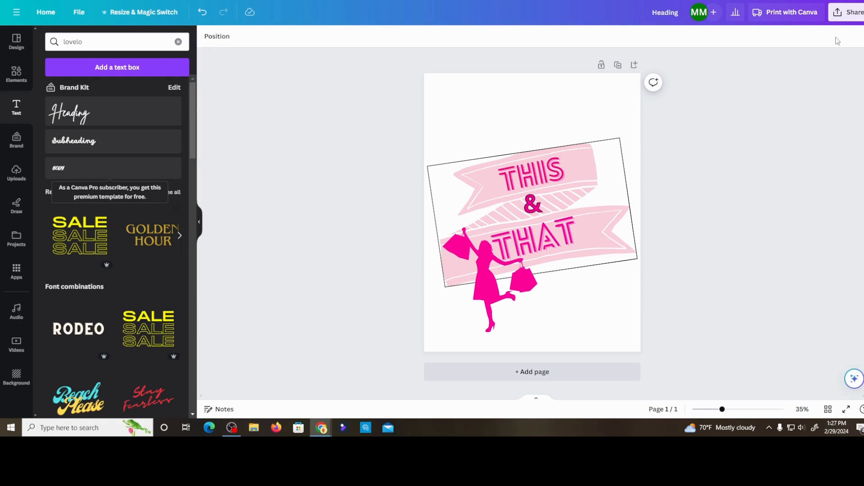
# - Review the design's download options, including the transparent background setting and the available file types, and close them
pyautogui.click(852, 17)
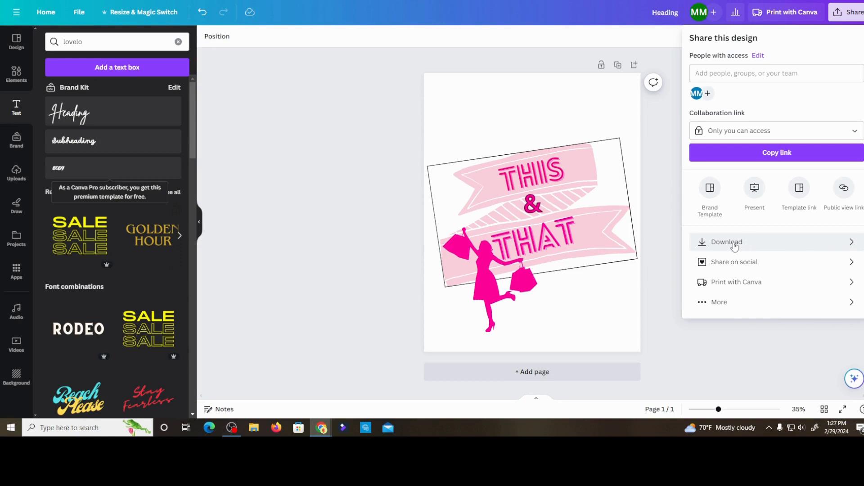
pyautogui.click(715, 243)
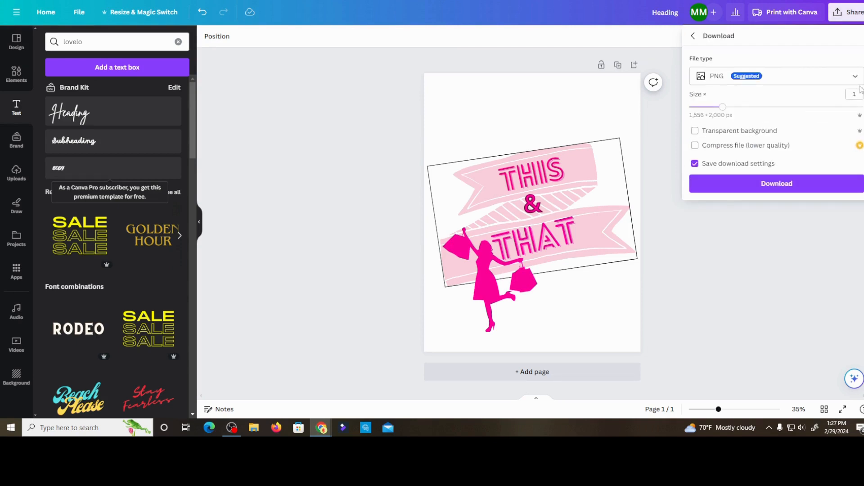
pyautogui.click(695, 132)
pyautogui.click(696, 132)
pyautogui.click(855, 78)
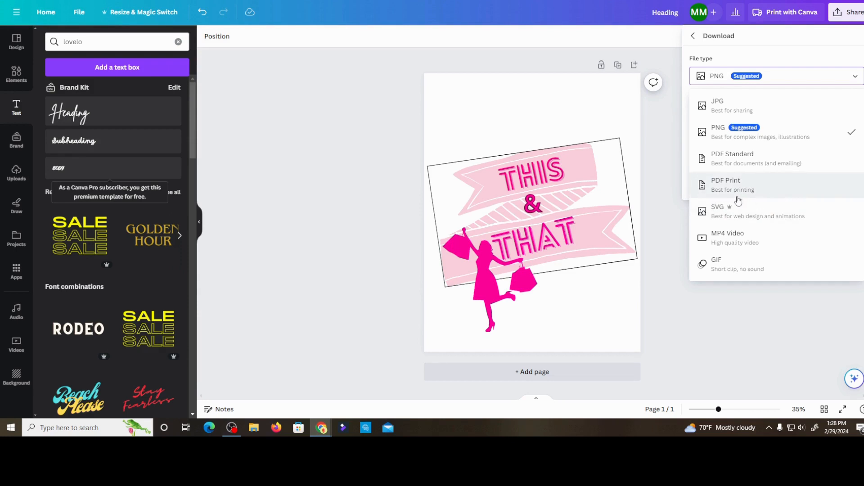
pyautogui.click(784, 332)
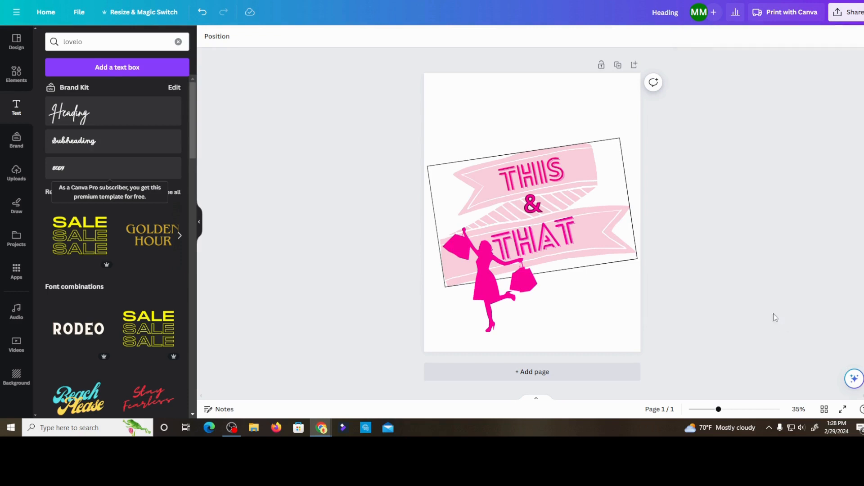
# - Bring up the design's T-shirt print options and look through the available shirt styles
pyautogui.click(790, 15)
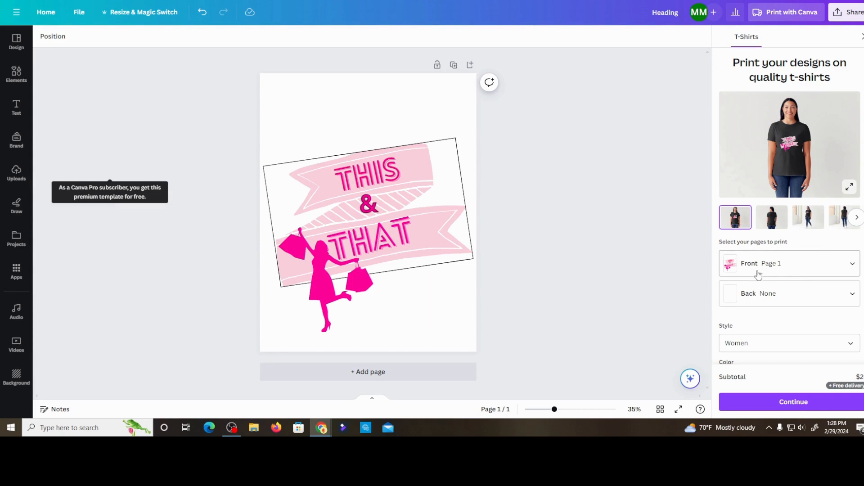
pyautogui.scroll(-1, 755, 280)
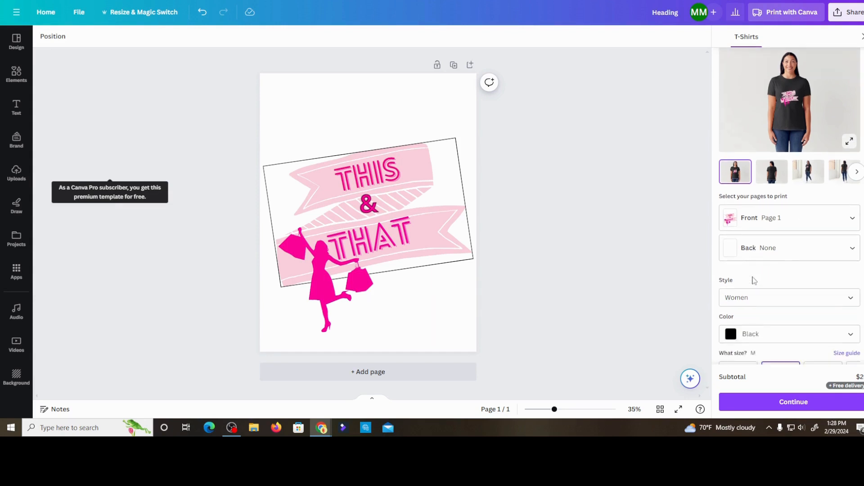
pyautogui.scroll(-2, 755, 280)
pyautogui.click(851, 209)
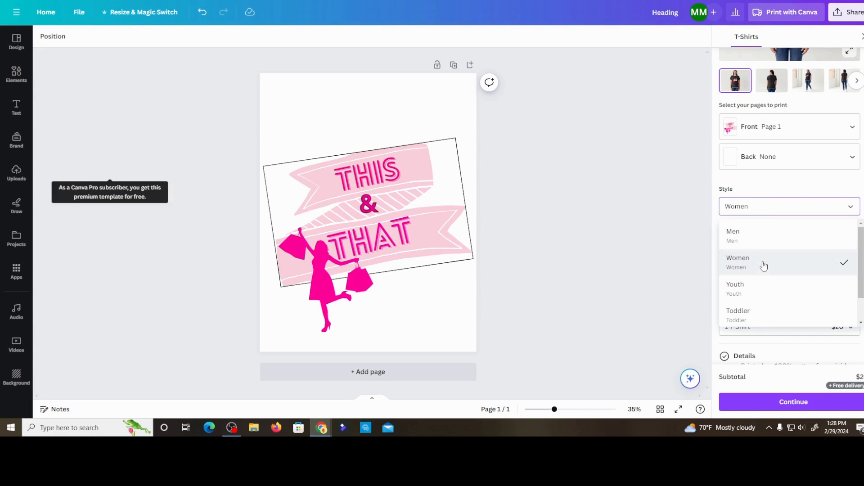
pyautogui.click(699, 268)
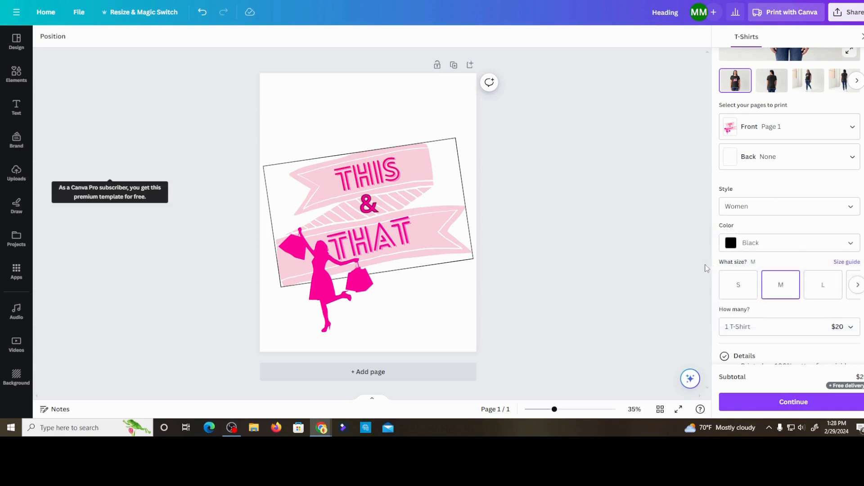
pyautogui.scroll(2, 810, 221)
pyautogui.scroll(-1, 796, 226)
pyautogui.scroll(-2, 804, 267)
# - Preview the design on the women's T-shirt in Gray and in Navy
pyautogui.click(850, 243)
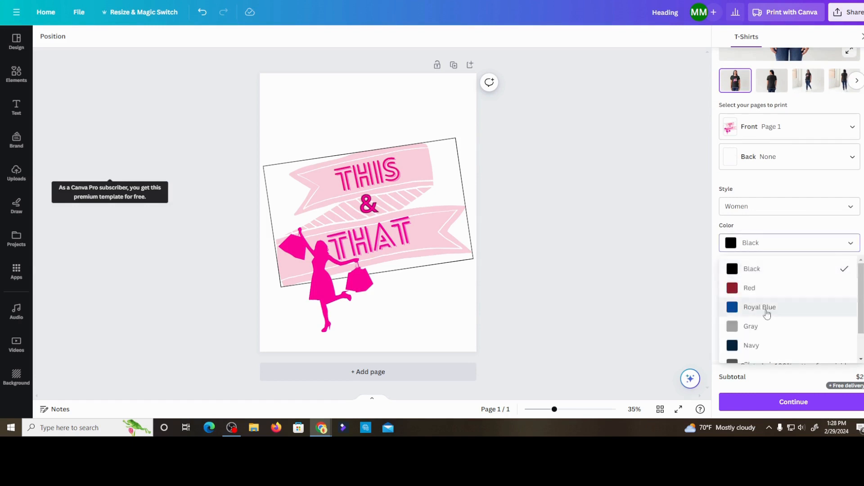
pyautogui.click(759, 326)
pyautogui.scroll(2, 760, 289)
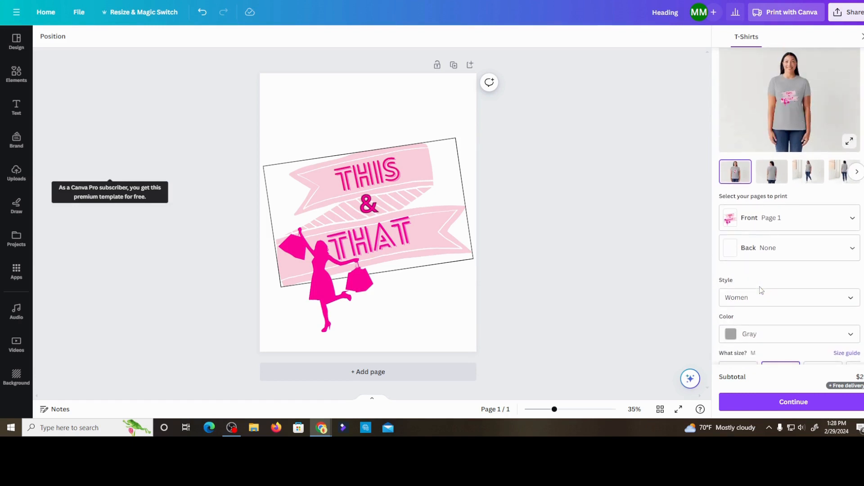
pyautogui.scroll(-1, 763, 290)
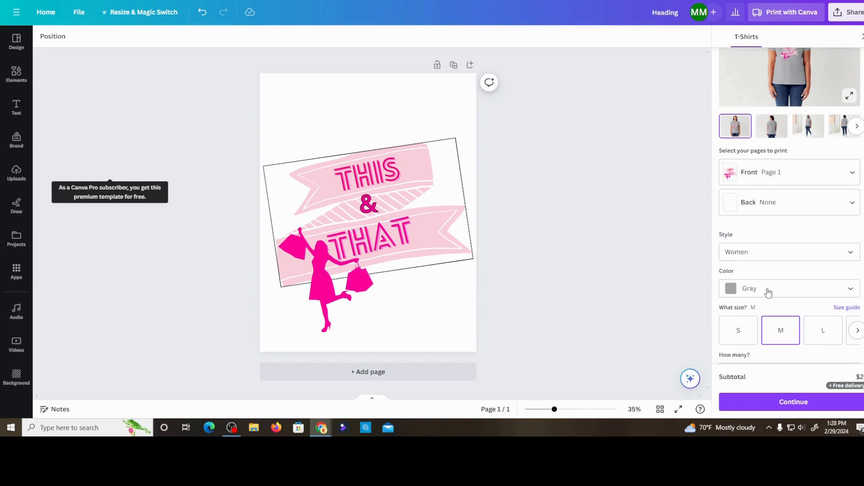
pyautogui.click(852, 291)
pyautogui.scroll(1, 852, 292)
pyautogui.scroll(-1, 850, 293)
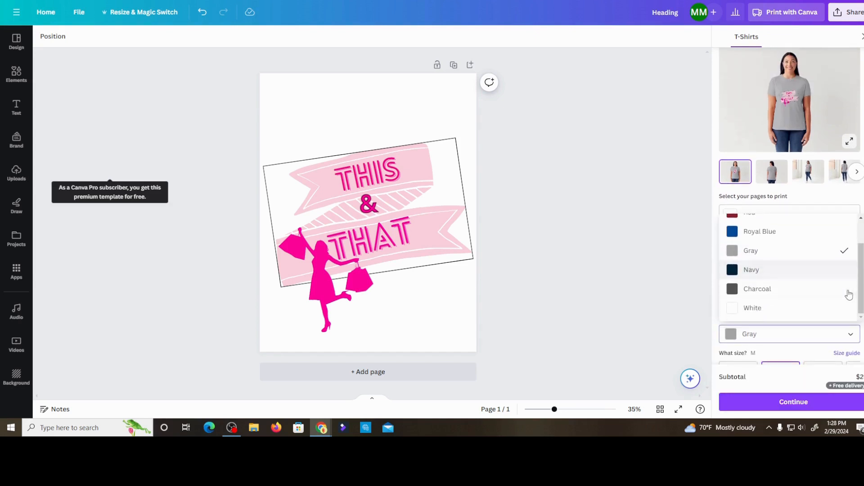
pyautogui.click(757, 272)
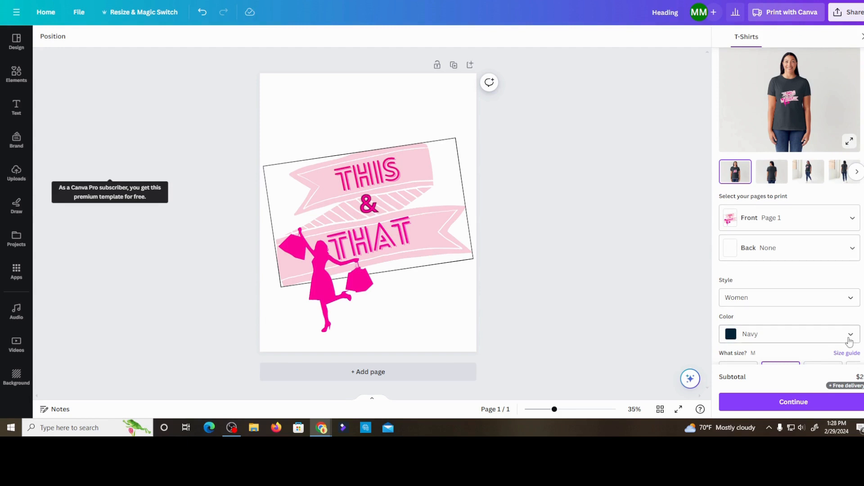
# - Preview the T-shirt in Red and Charcoal, and set its color back to Black
pyautogui.click(829, 336)
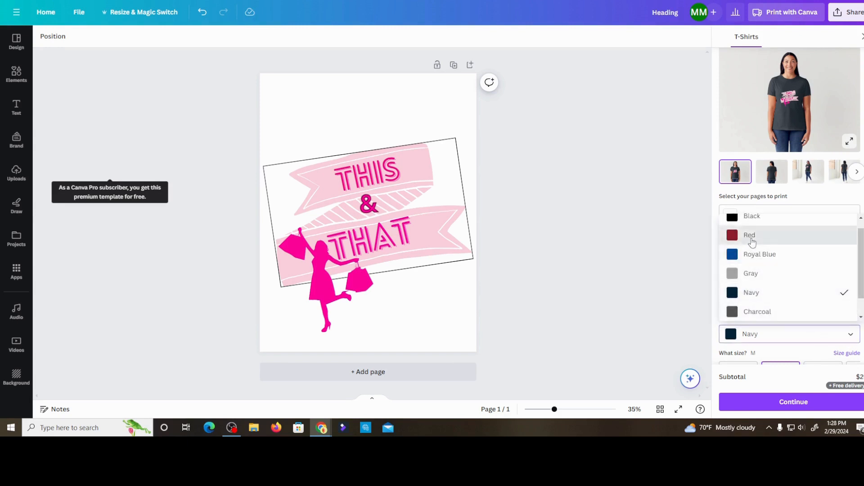
pyautogui.click(769, 233)
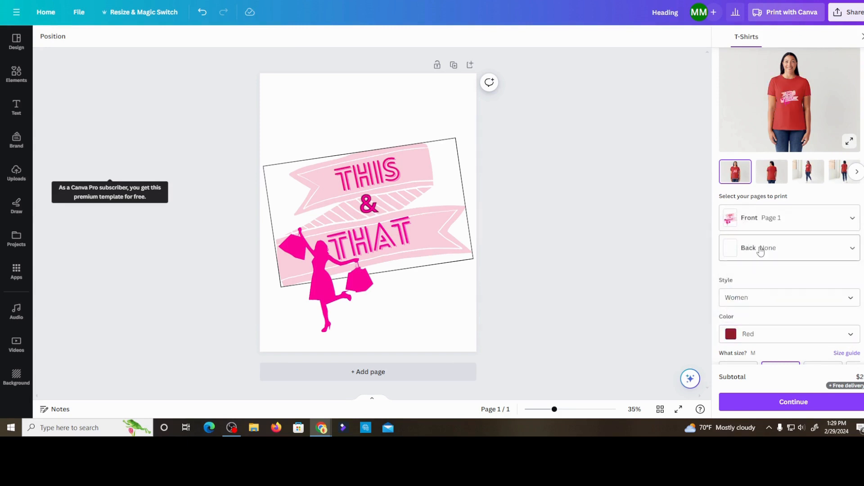
pyautogui.click(849, 335)
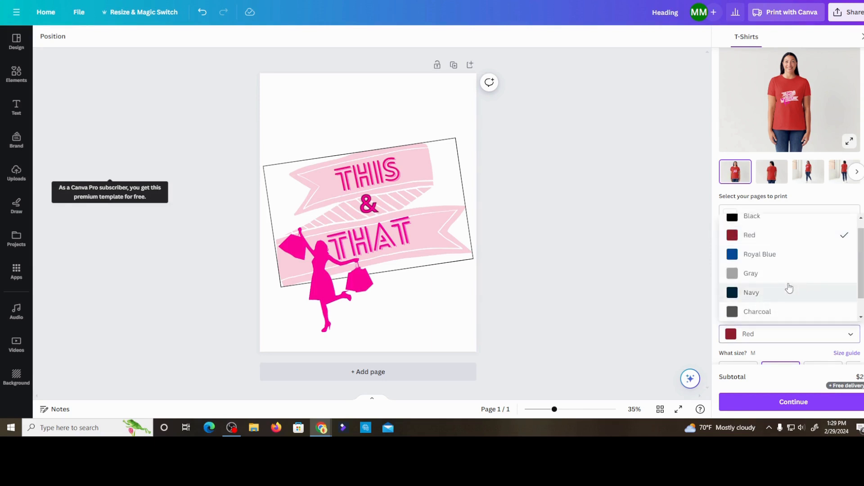
pyautogui.click(754, 311)
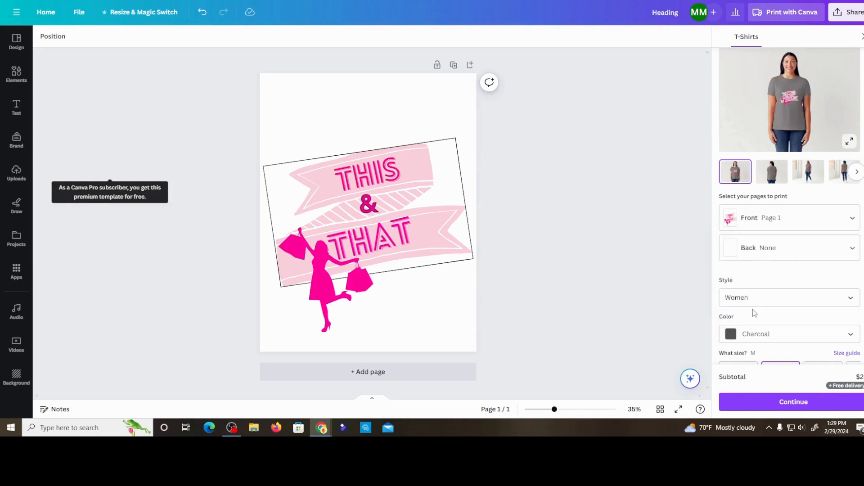
pyautogui.click(847, 334)
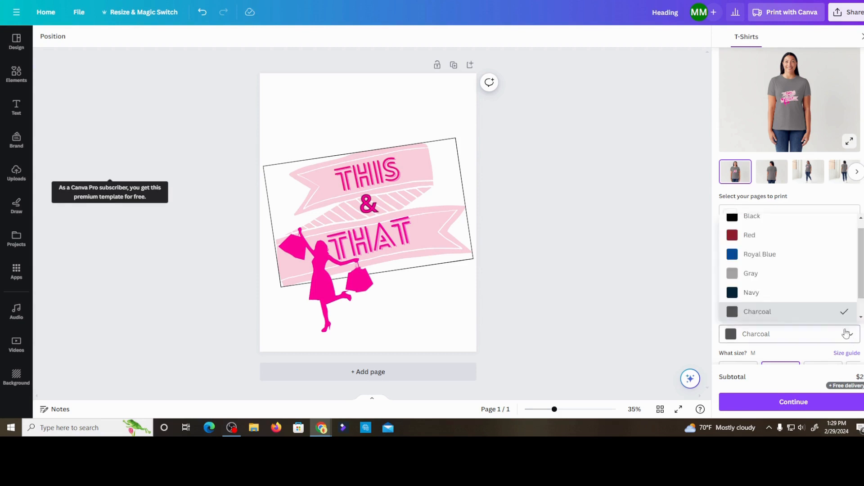
pyautogui.scroll(1, 753, 275)
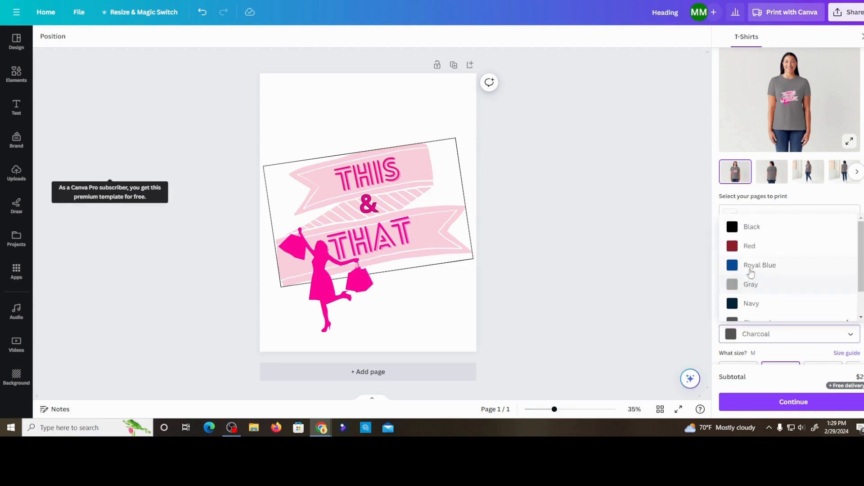
pyautogui.click(752, 231)
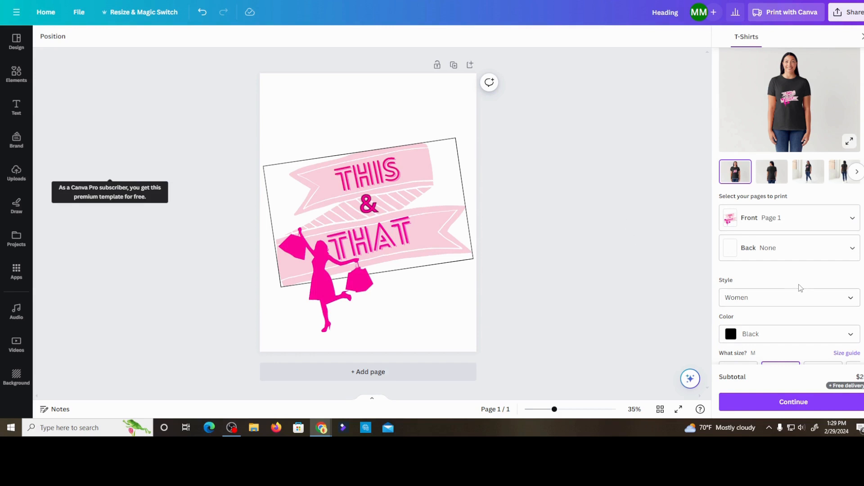
# - Choose size L for the black T-shirt, review the remaining product details and close the print options
pyautogui.scroll(-2, 804, 288)
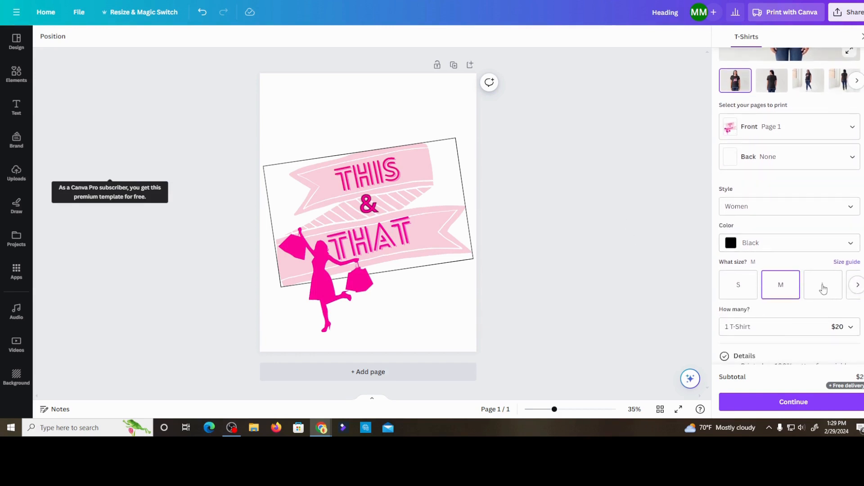
pyautogui.click(823, 288)
pyautogui.click(855, 286)
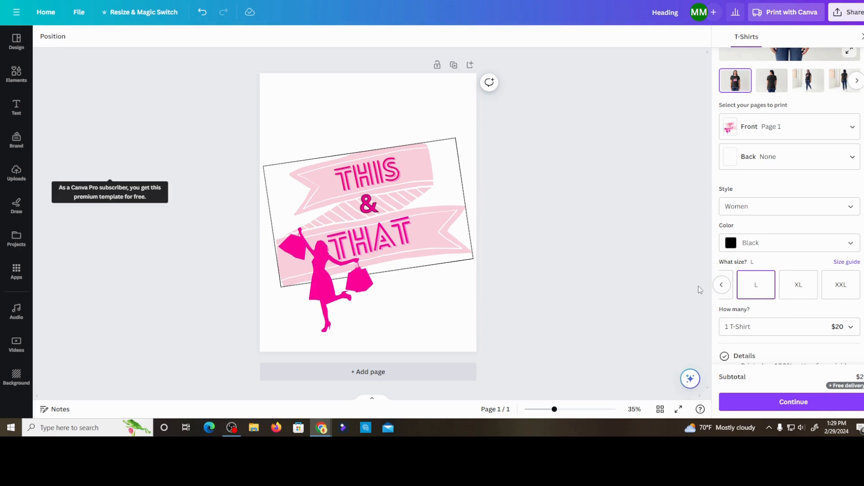
pyautogui.scroll(-1, 797, 270)
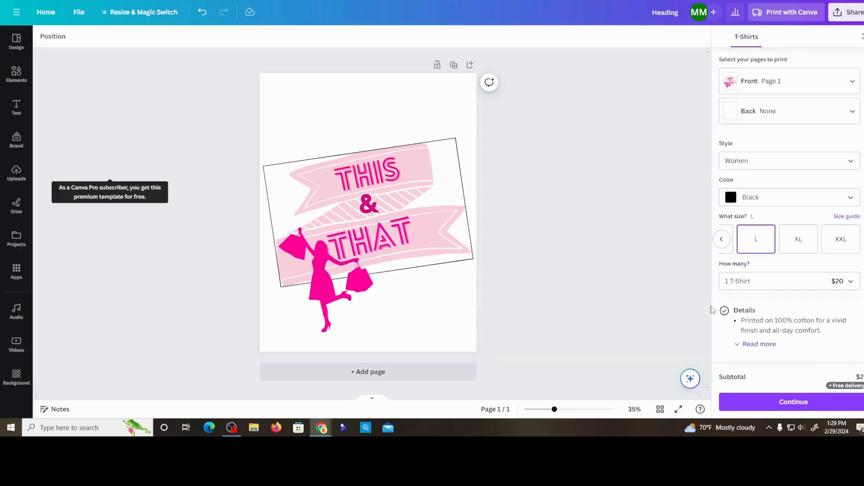
pyautogui.scroll(-1, 743, 310)
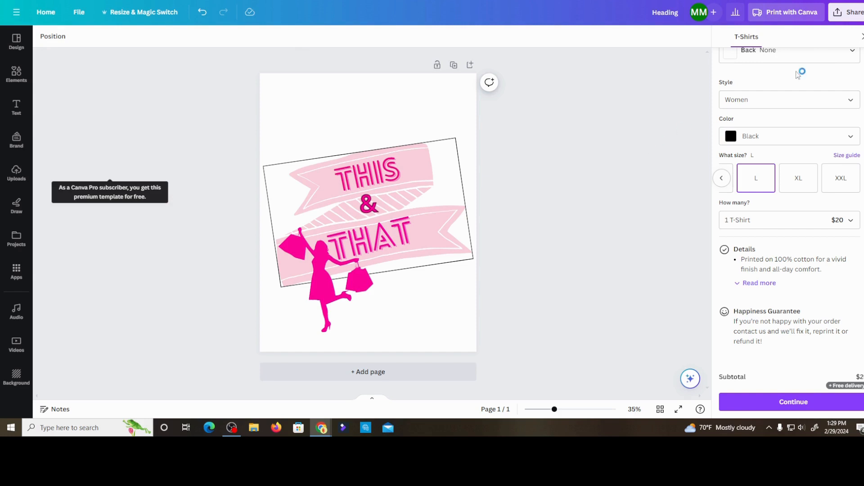
pyautogui.click(862, 36)
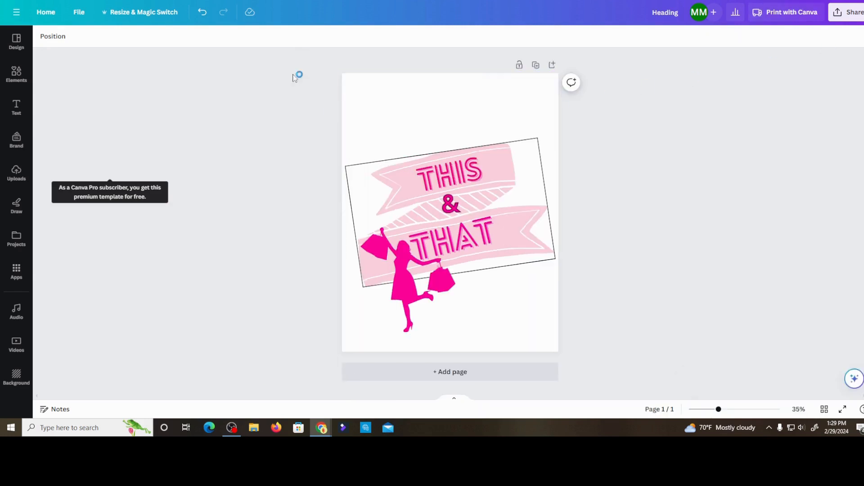